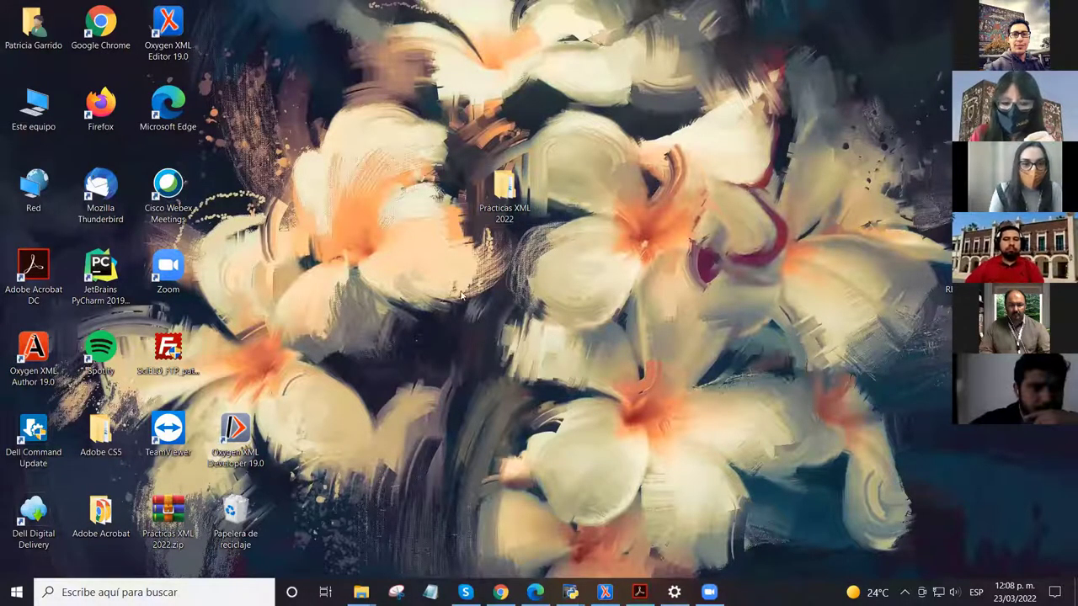
Step: Open the 01 Preparados folder inside the nested Prácticas XML 2022 folders on the desktop
double_click(506, 193)
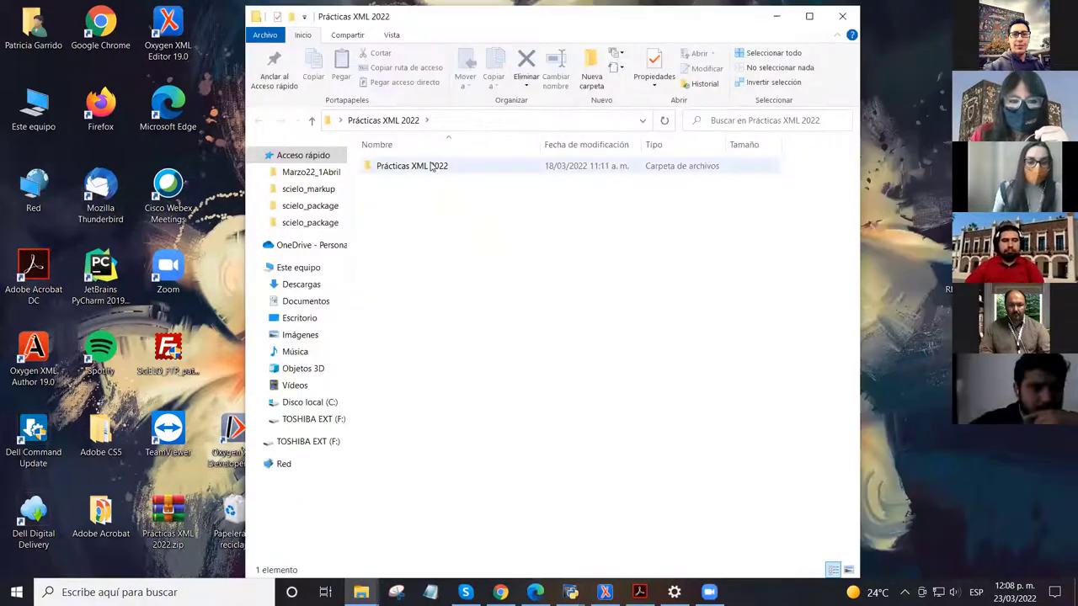
double_click(433, 168)
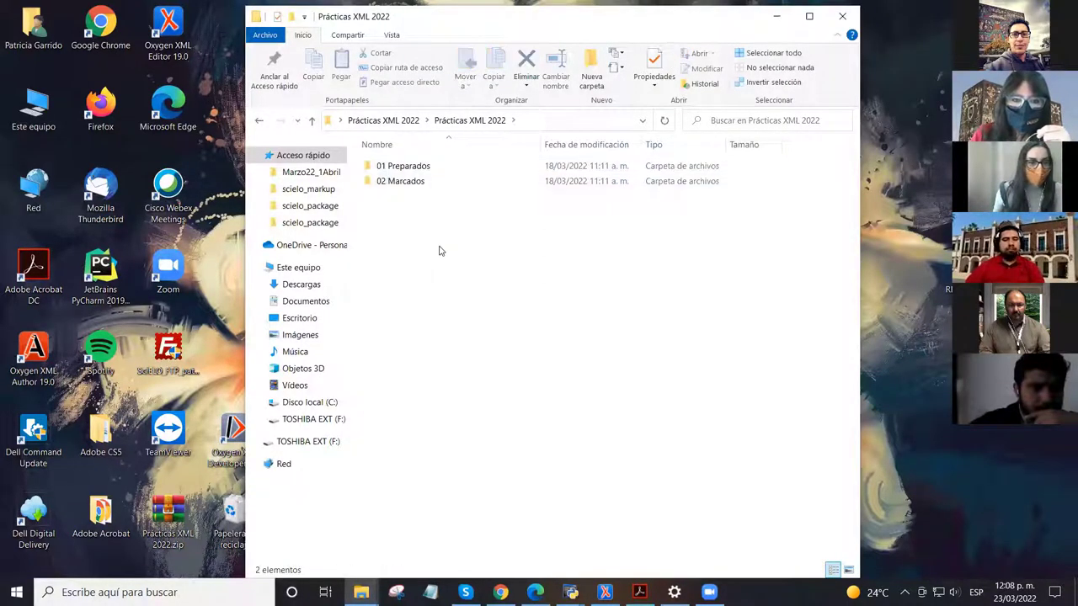
left_click(466, 185)
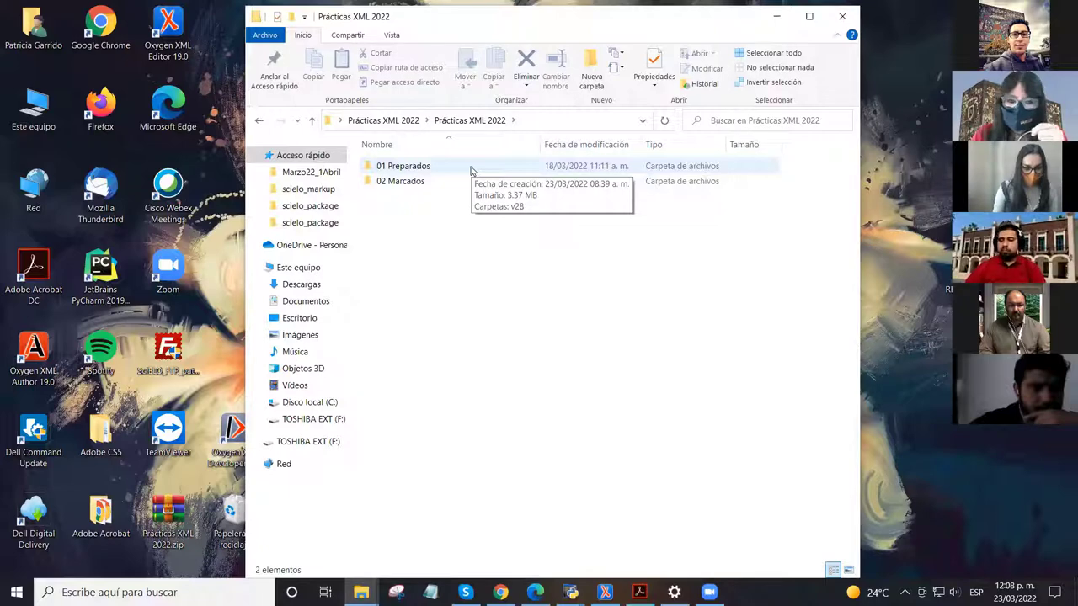
double_click(472, 171)
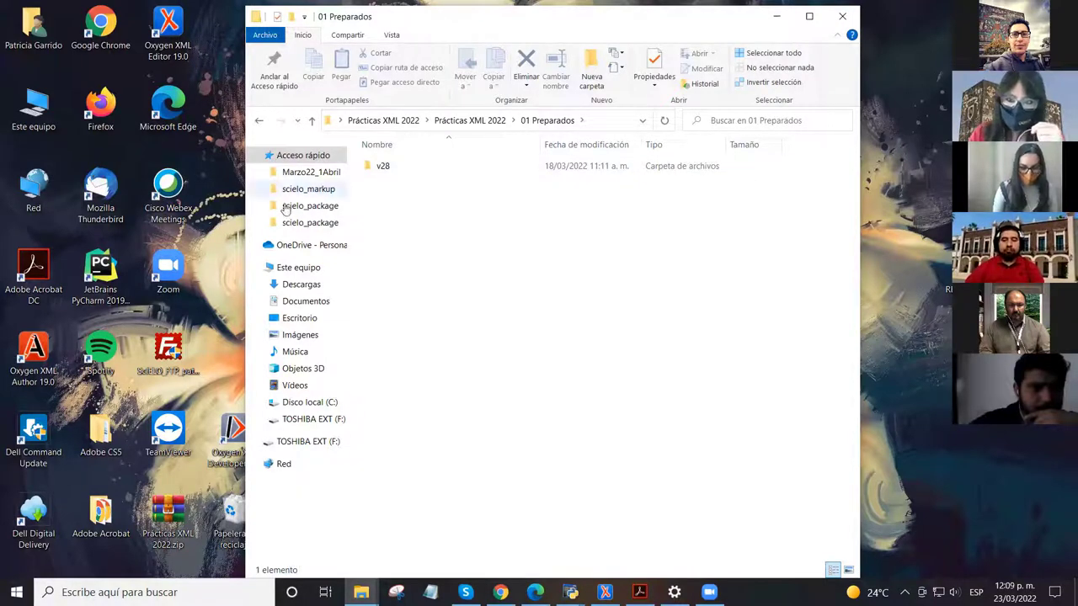
left_click(469, 121)
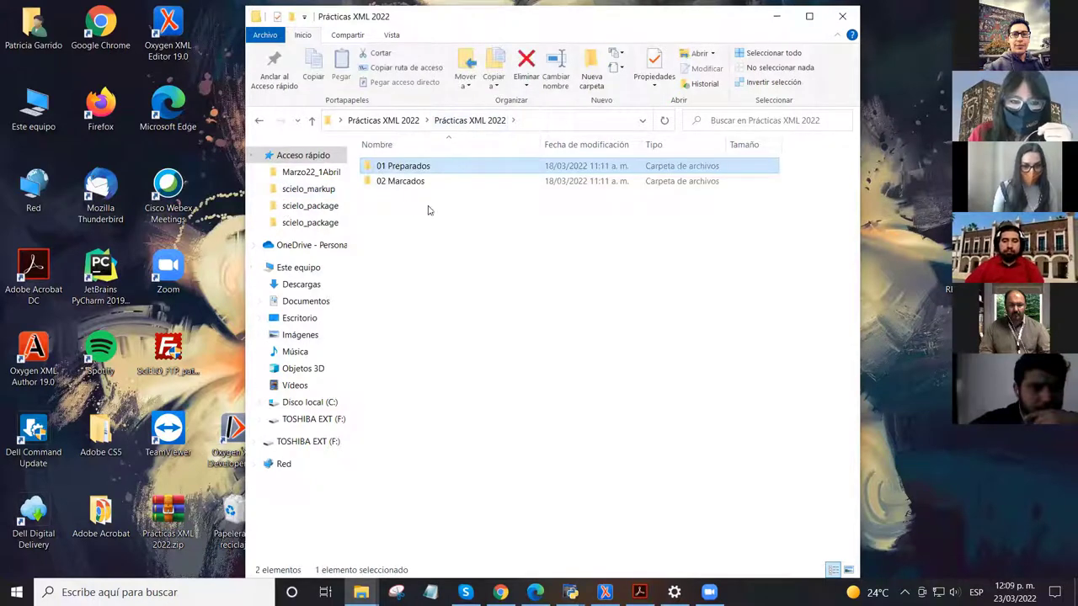
left_click(428, 209)
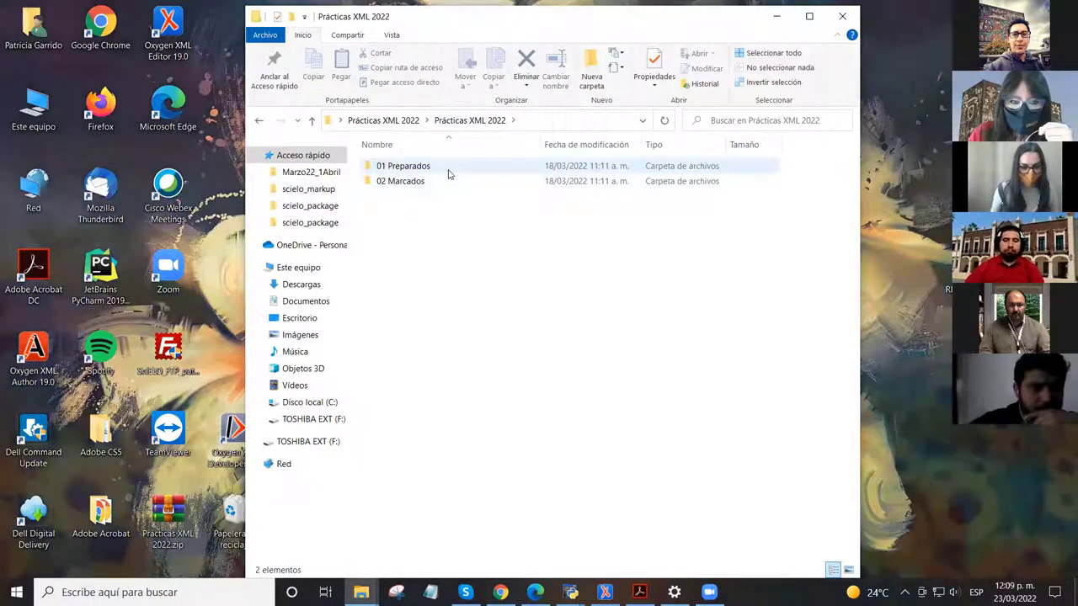
double_click(447, 174)
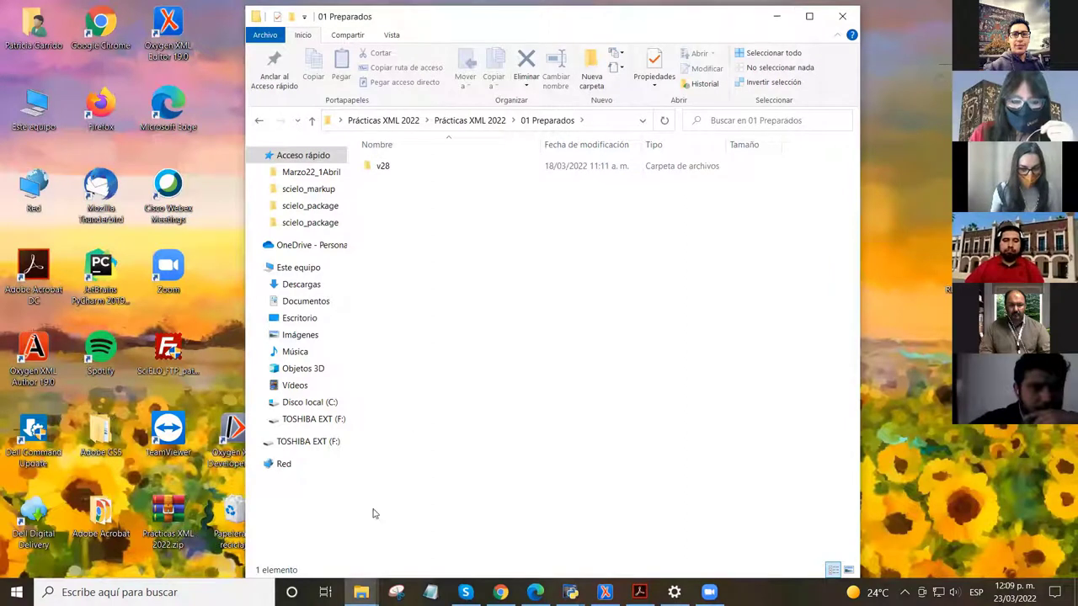
Step: Look inside the v28 folder of 01 Preparados and return to 01 Preparados
left_click(361, 592)
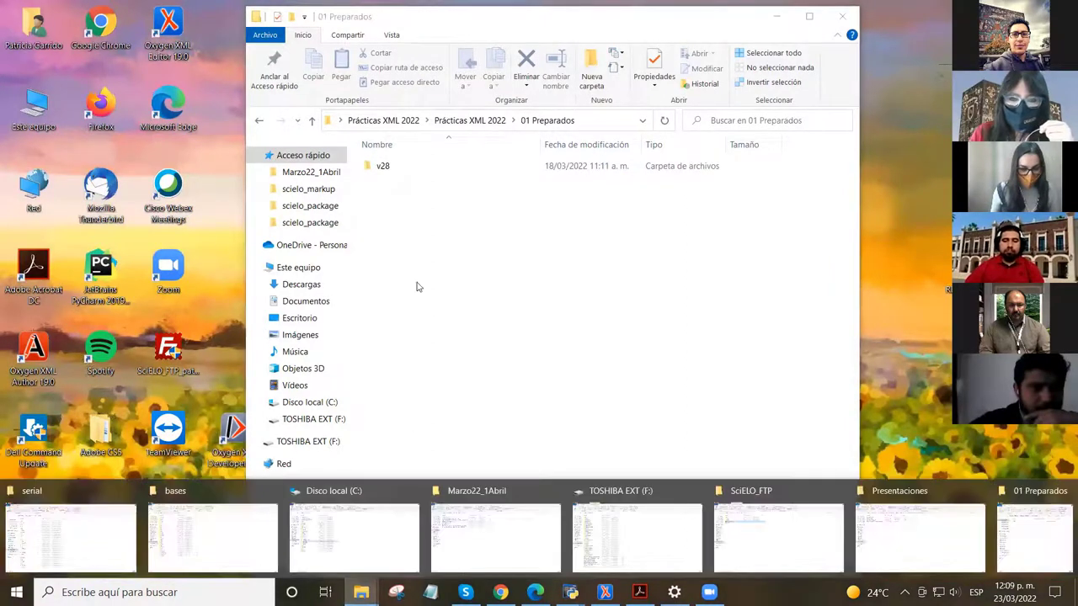
left_click(409, 169)
double_click(409, 169)
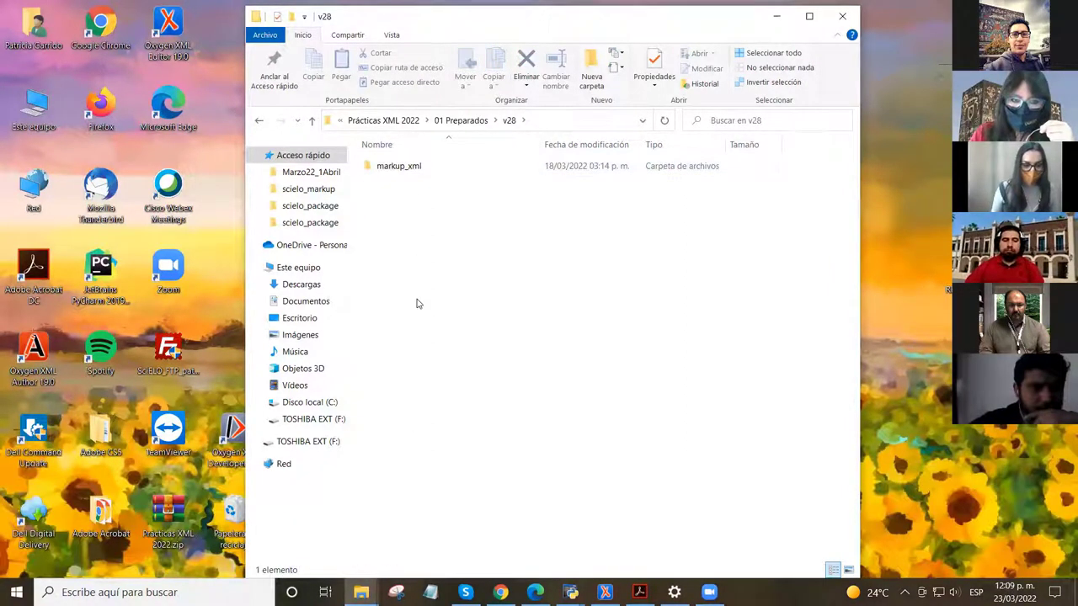
left_click(472, 125)
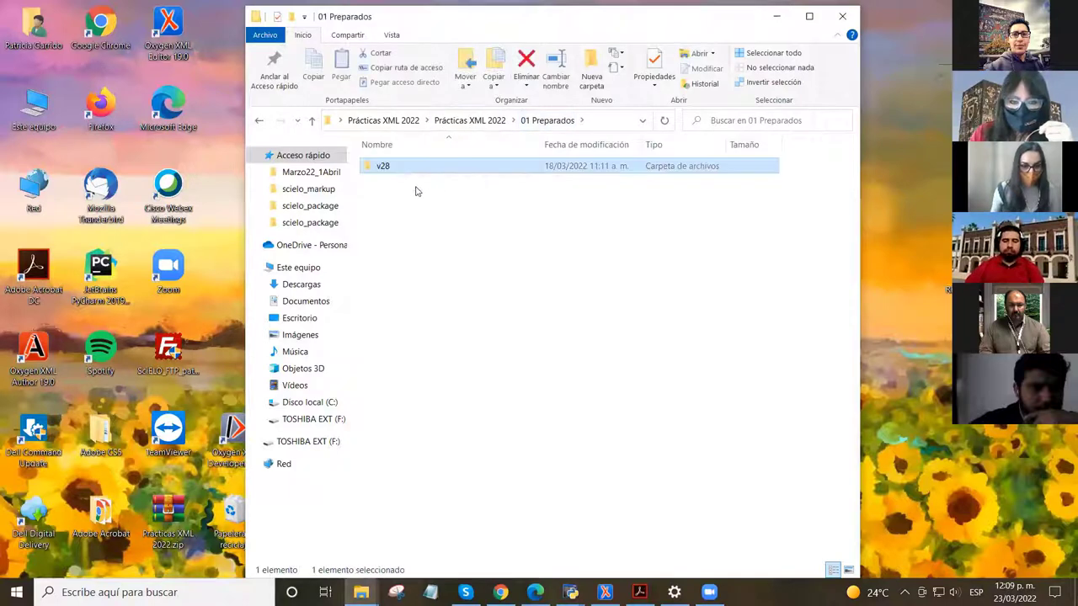
left_click(436, 235)
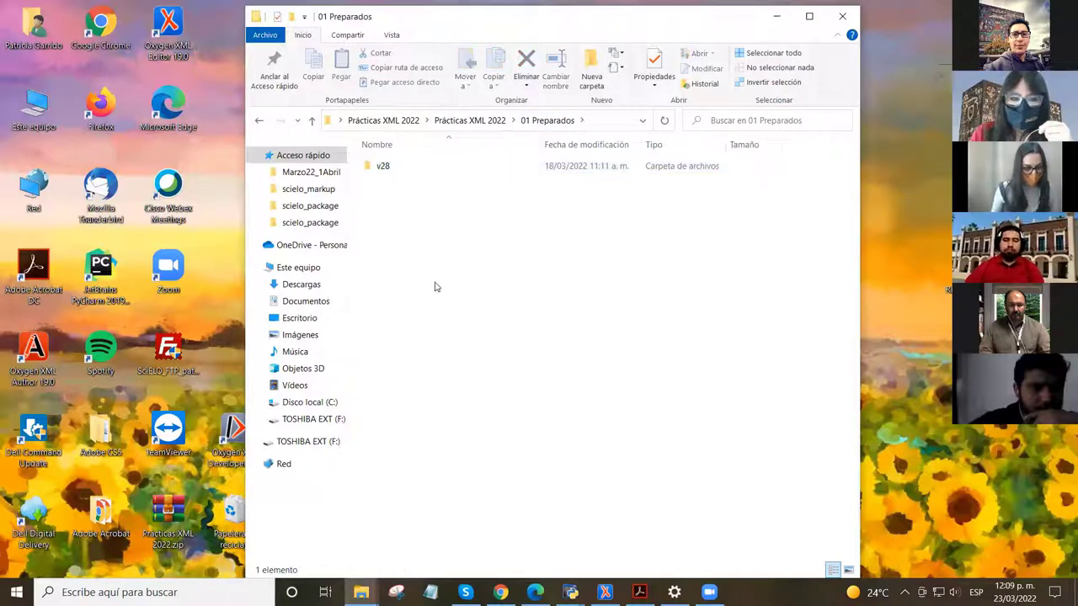
Step: Switch to the open serial folder window and navigate from Disco local (C:) through SciELO to serial
left_click(360, 592)
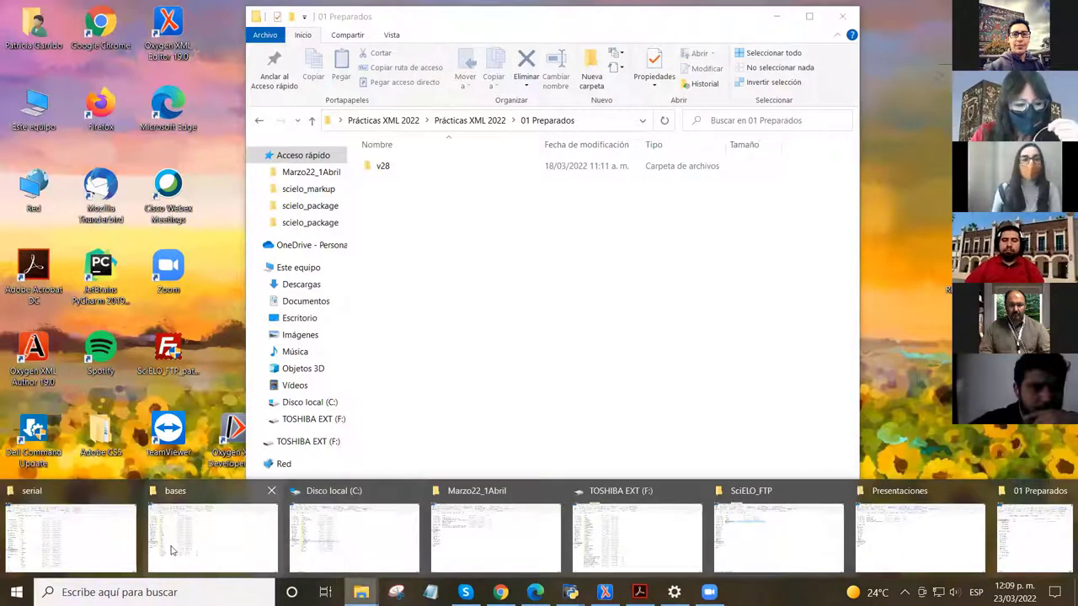
left_click(84, 530)
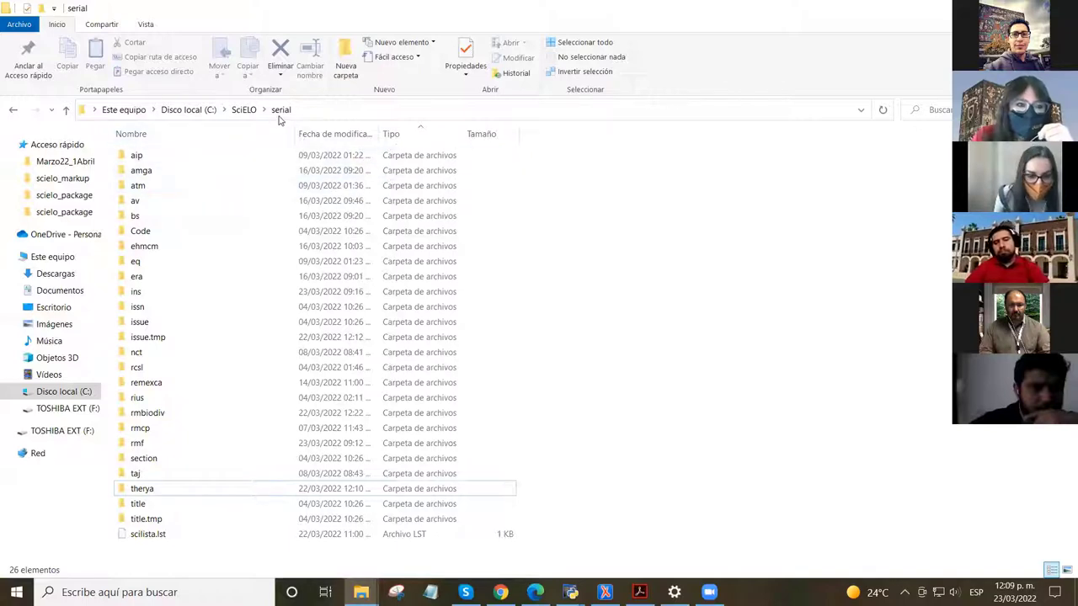
left_click(206, 109)
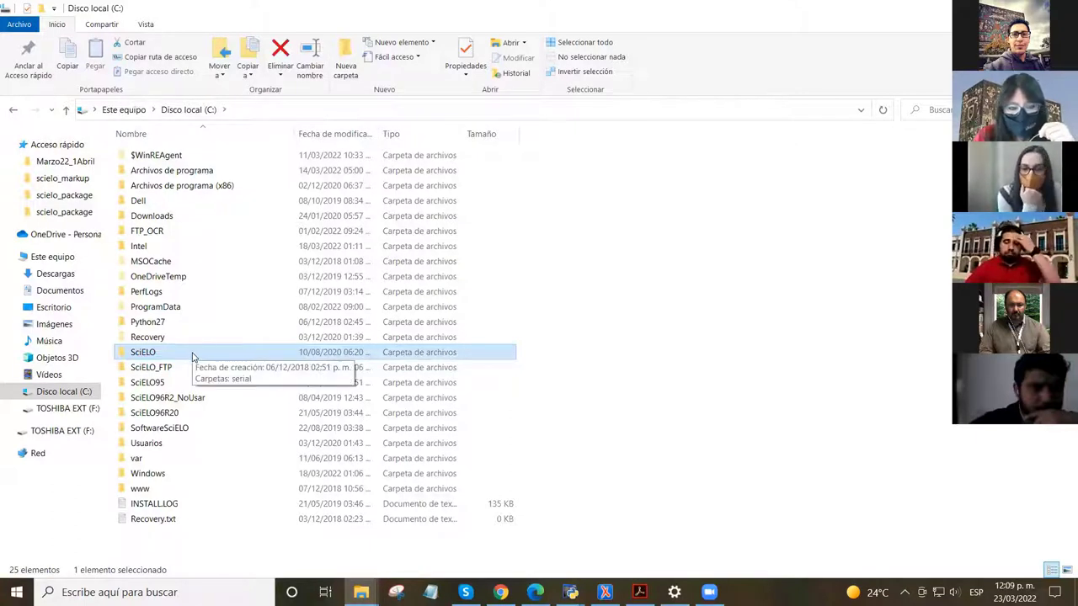
double_click(193, 354)
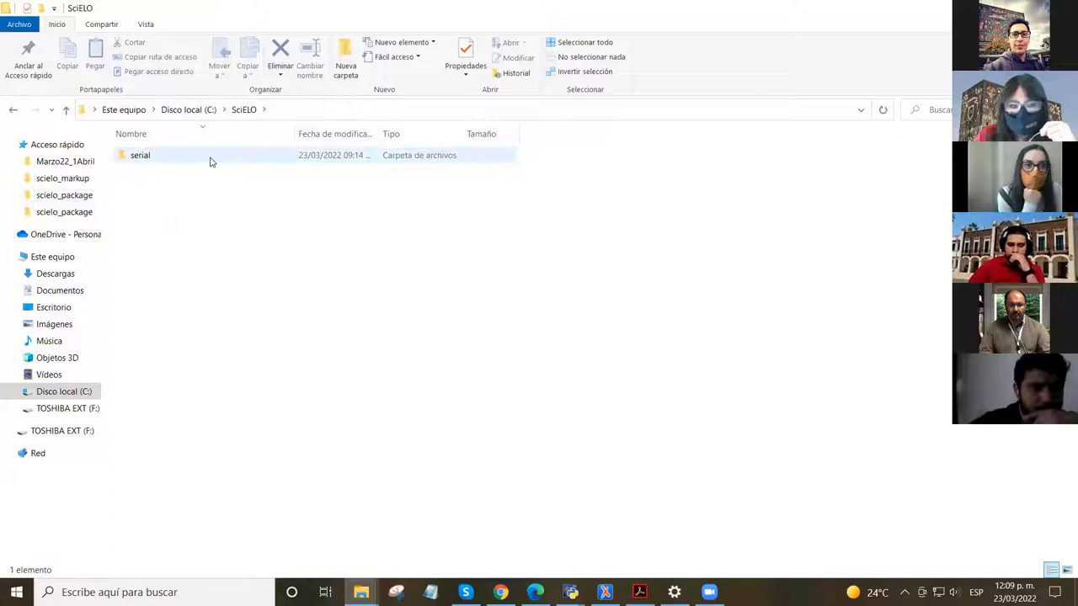
double_click(210, 162)
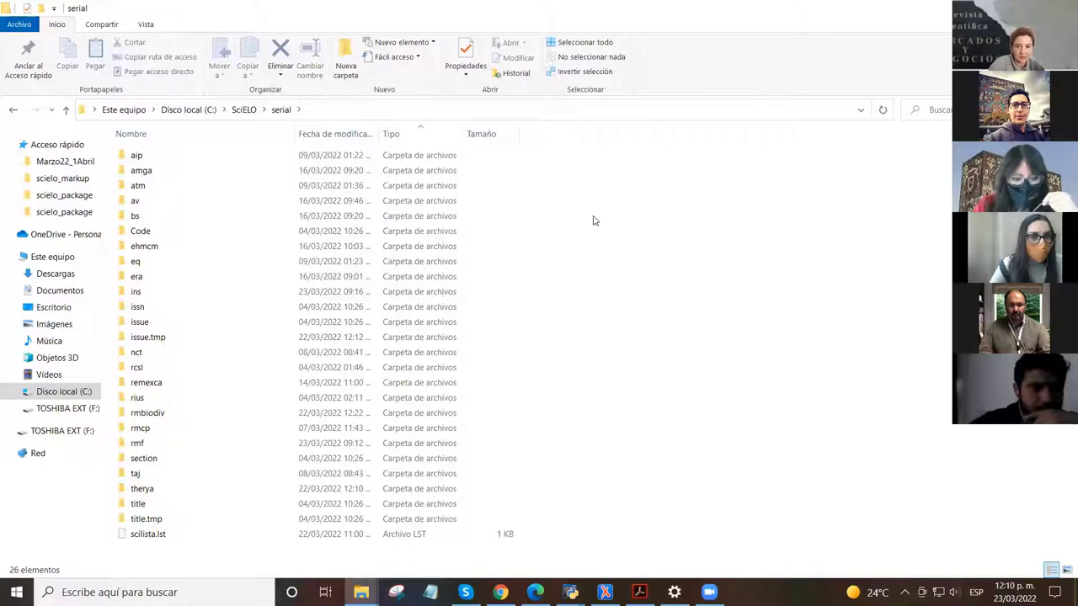
Step: Create a new folder named crct inside C:\SciELO\serial
right_click(547, 242)
left_click(528, 203)
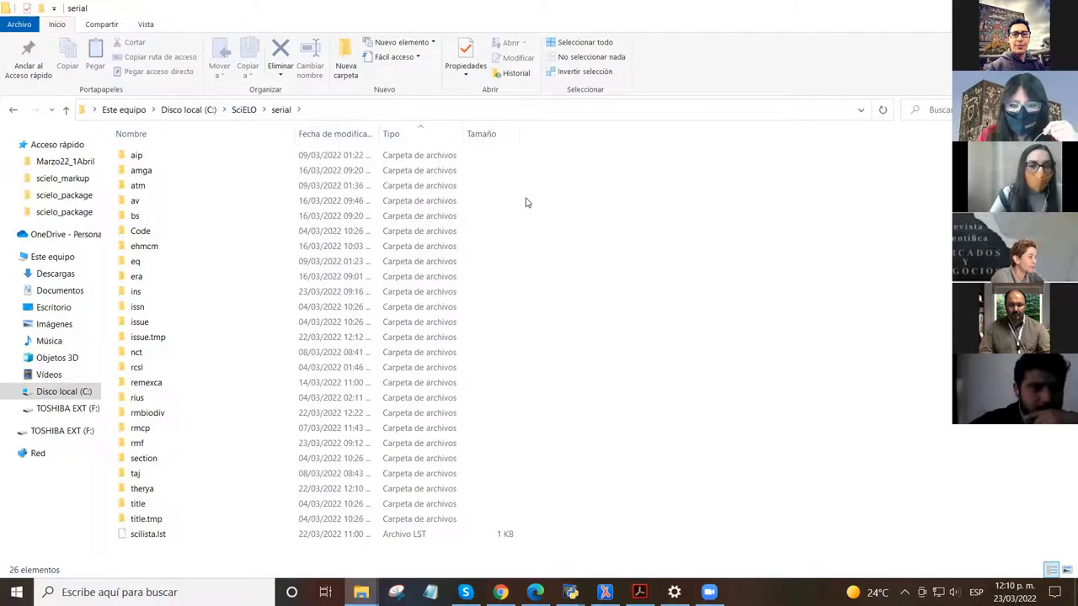
right_click(546, 224)
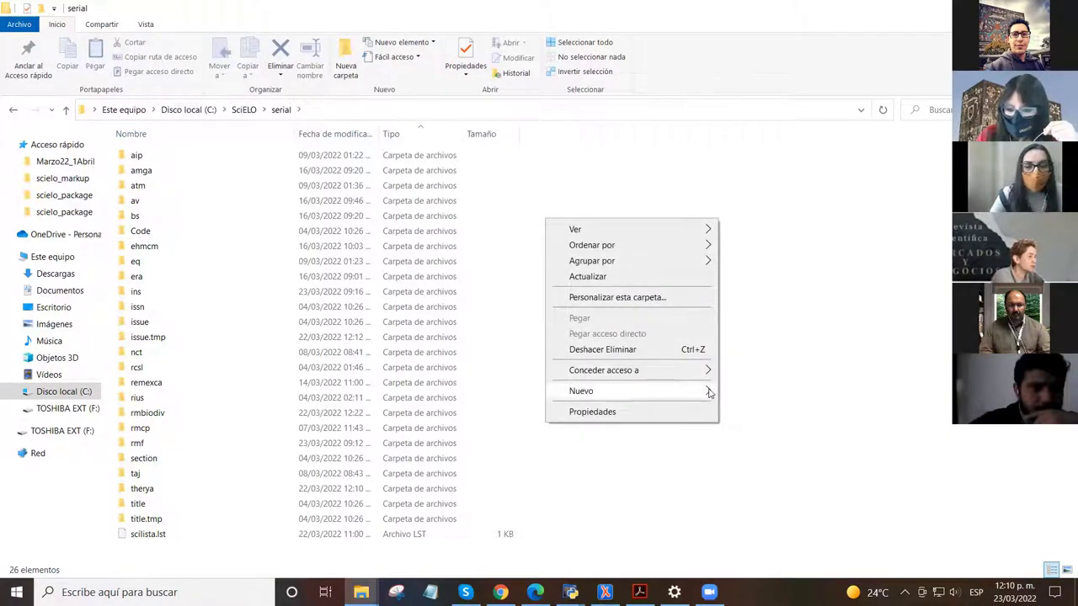
mouse_move(707, 391)
left_click(771, 392)
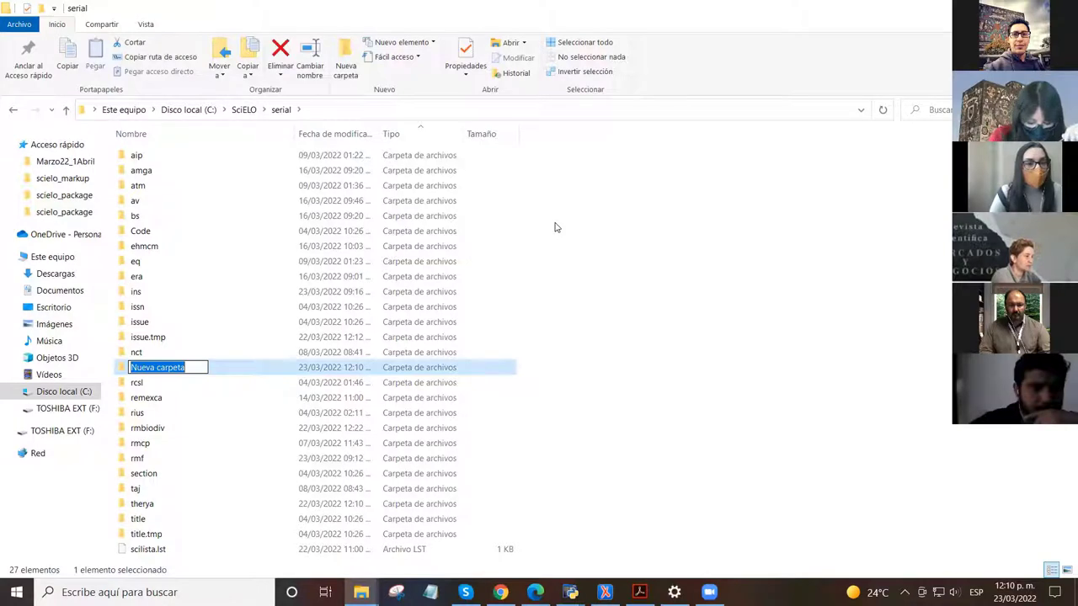
type("cr")
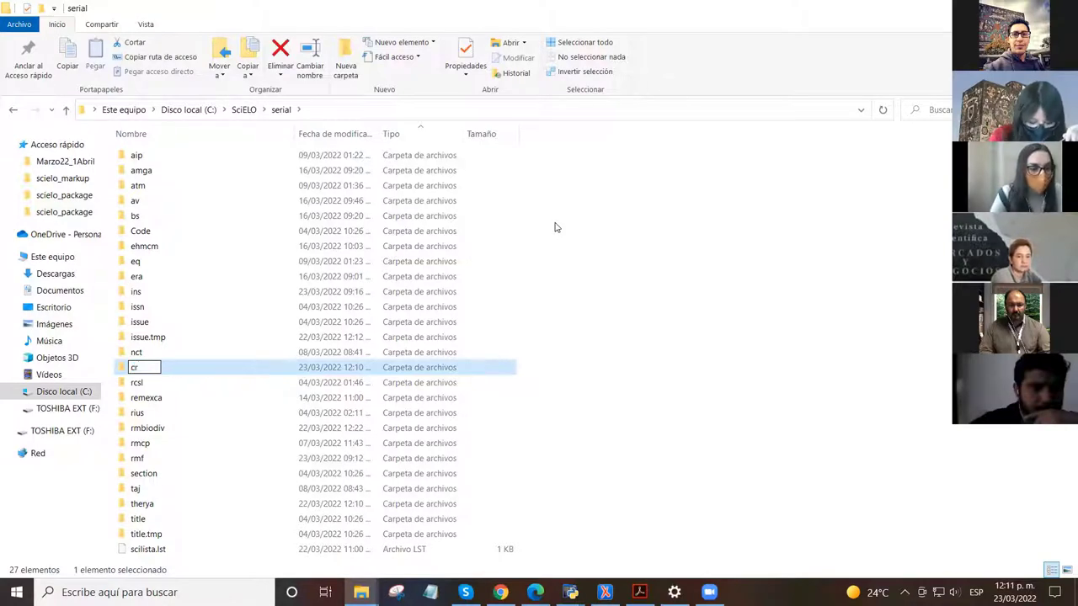
type("ct")
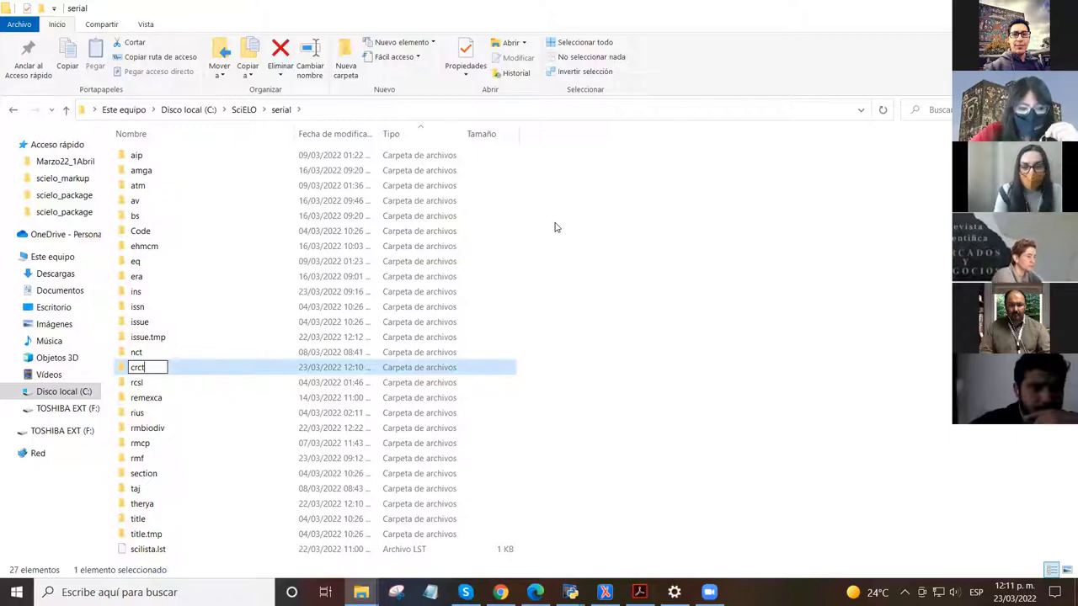
left_click(574, 354)
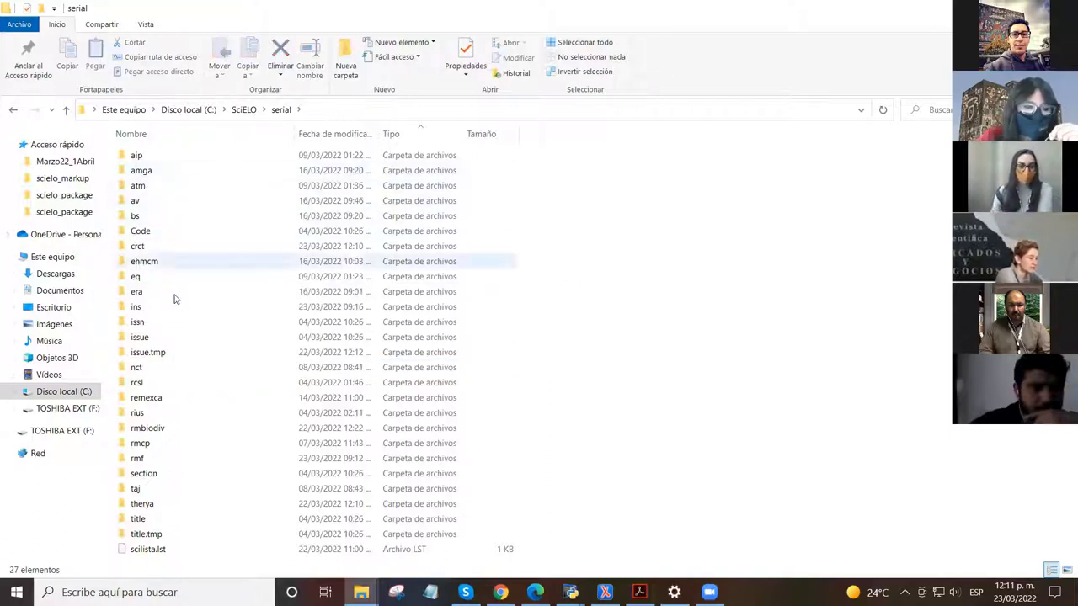
Step: Copy the v28 folder from 01 Preparados into the crct folder in C:\SciELO\serial
left_click(212, 250)
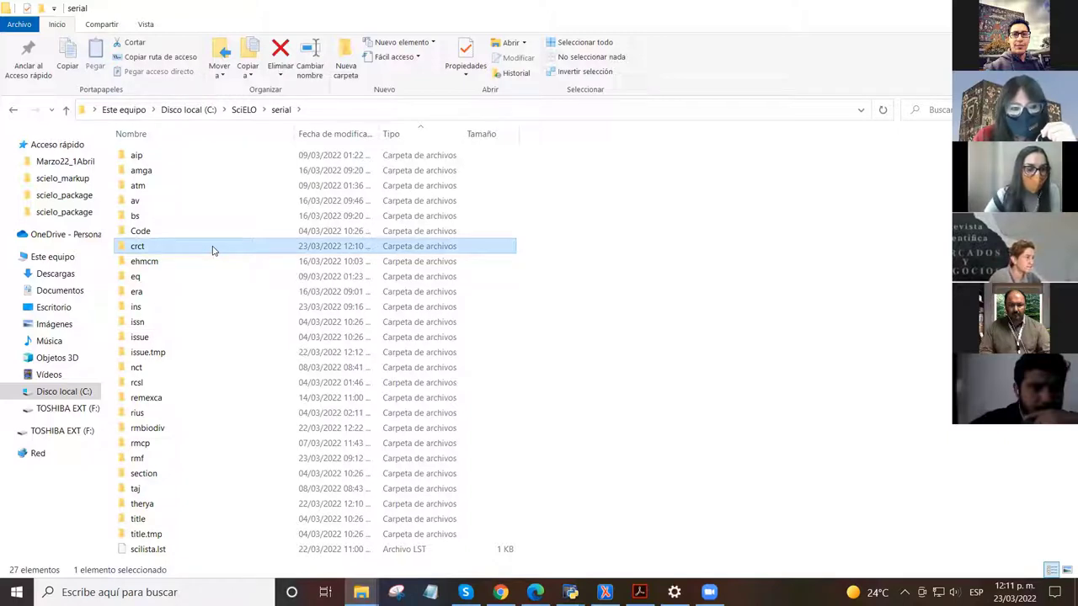
double_click(212, 250)
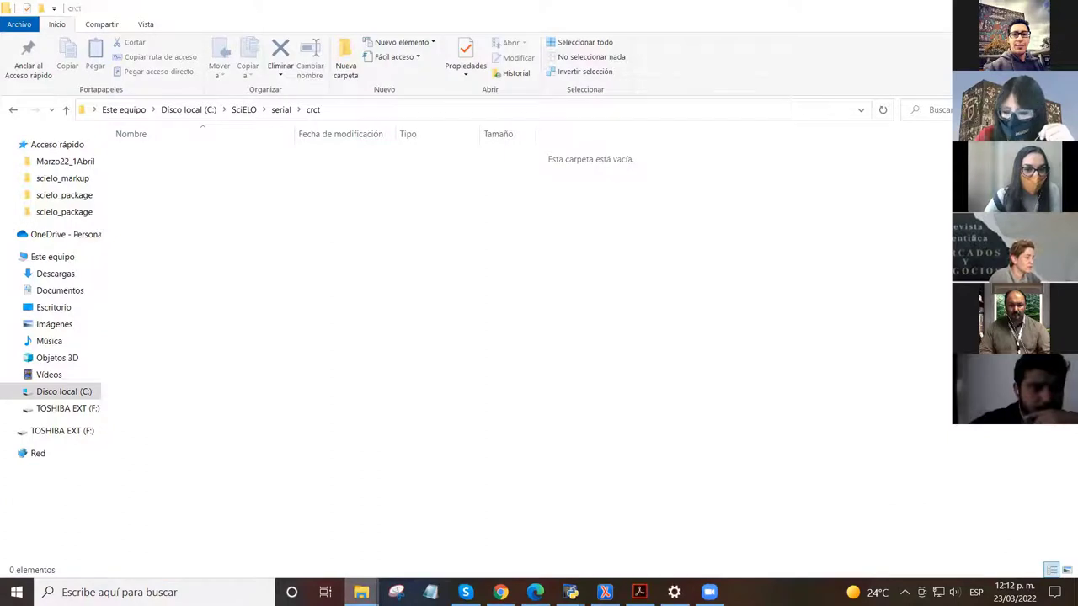
mouse_move(360, 591)
left_click(1035, 530)
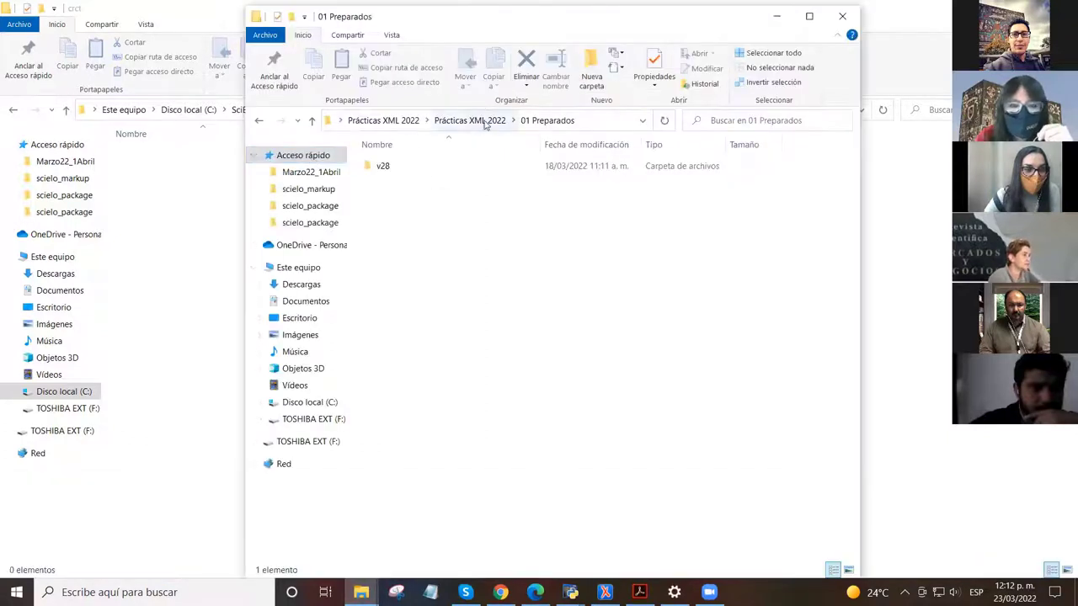
left_click(417, 169)
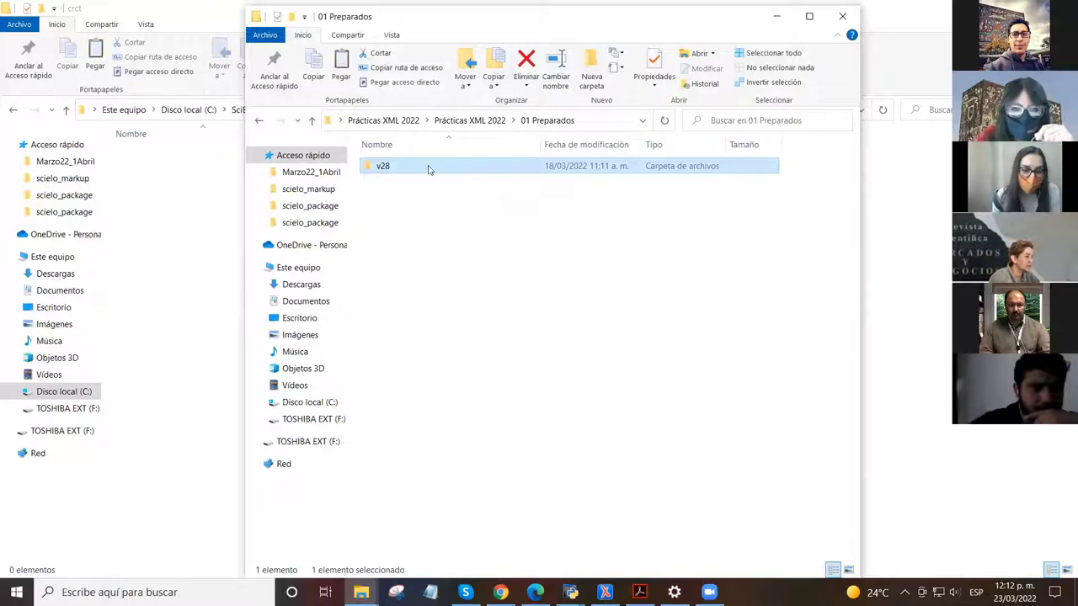
left_click(778, 19)
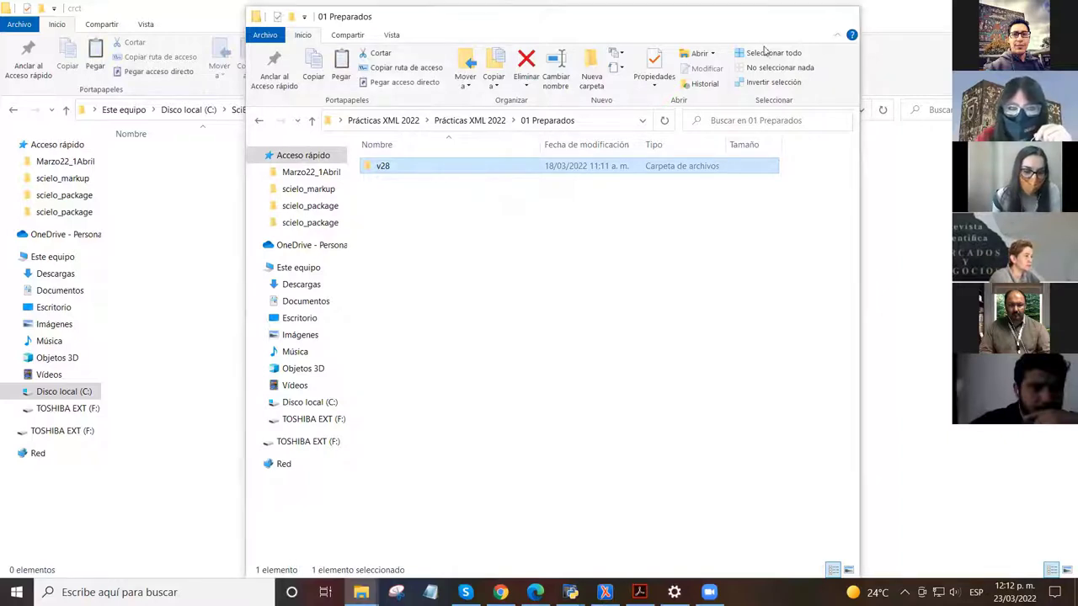
key("ctrl+v")
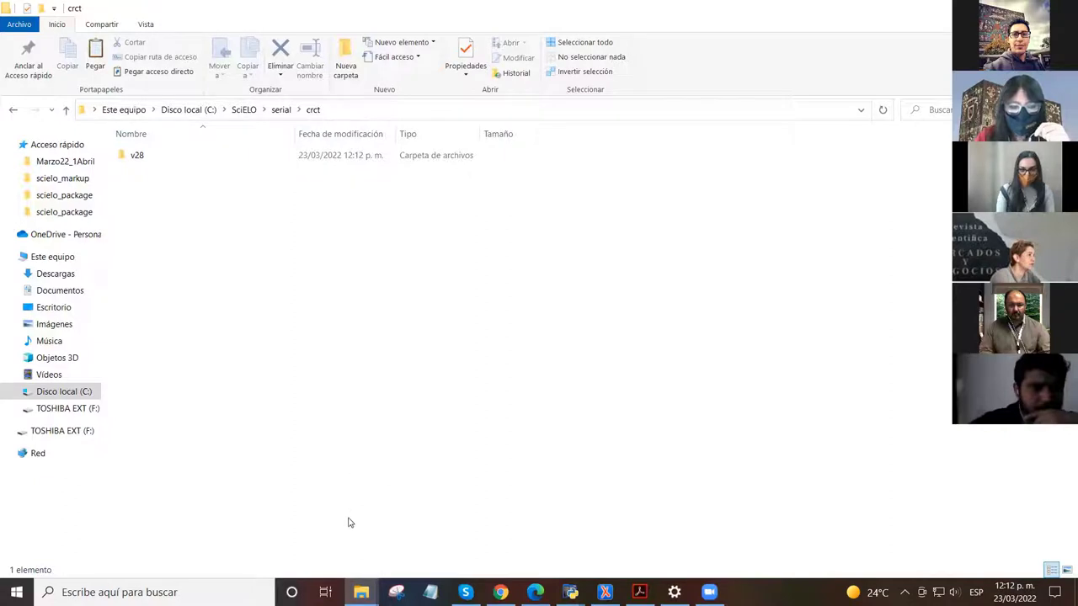
Step: Examine the v28 and markup_xml folders inside 02 Marcados and return to the 01 Preparados folder
mouse_move(362, 591)
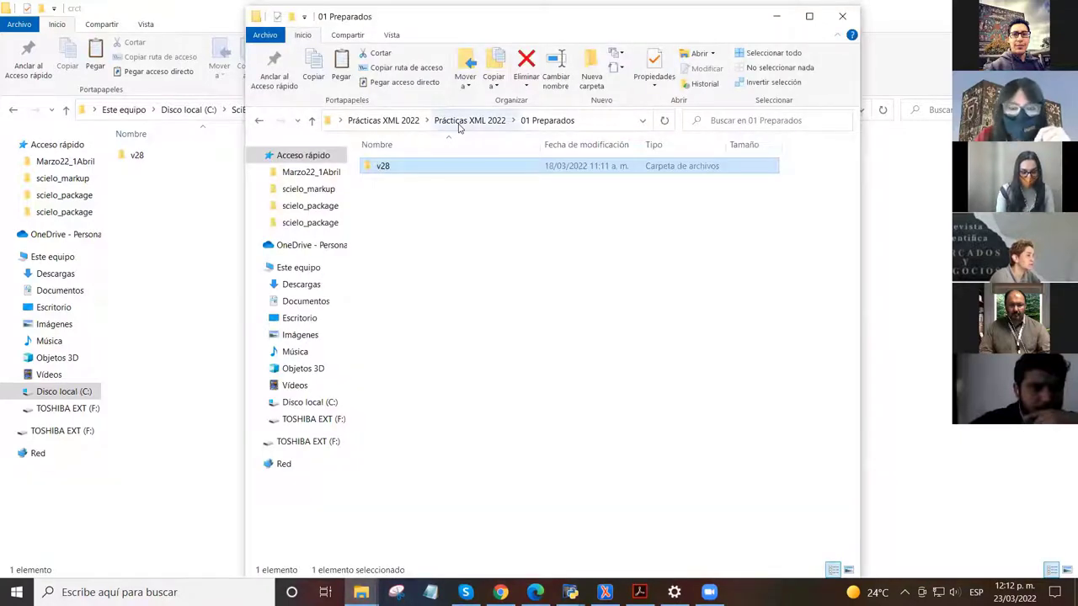
left_click(460, 123)
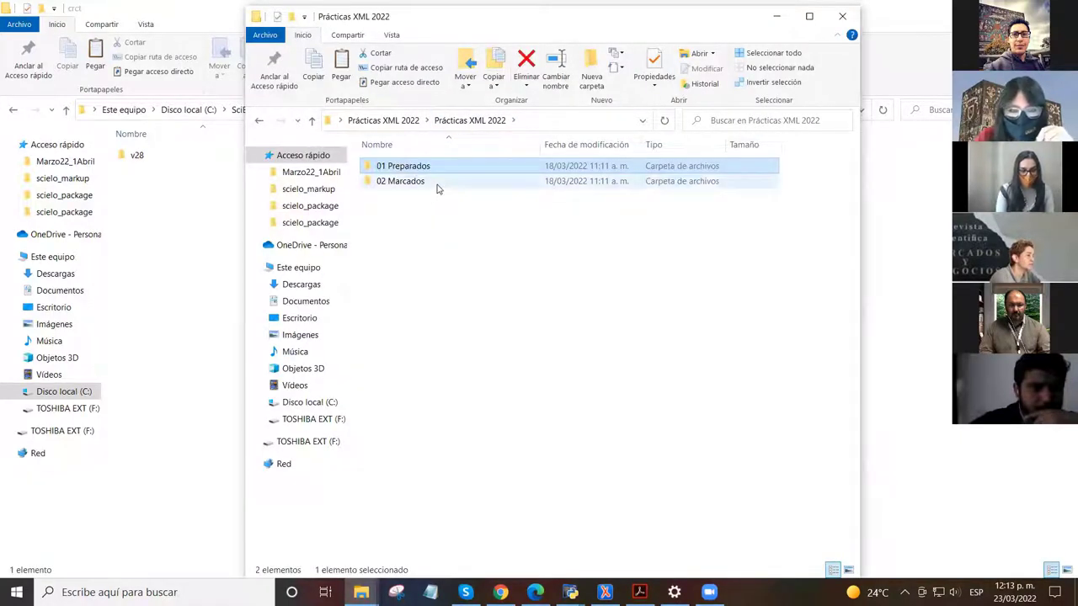
double_click(436, 184)
left_click(445, 169)
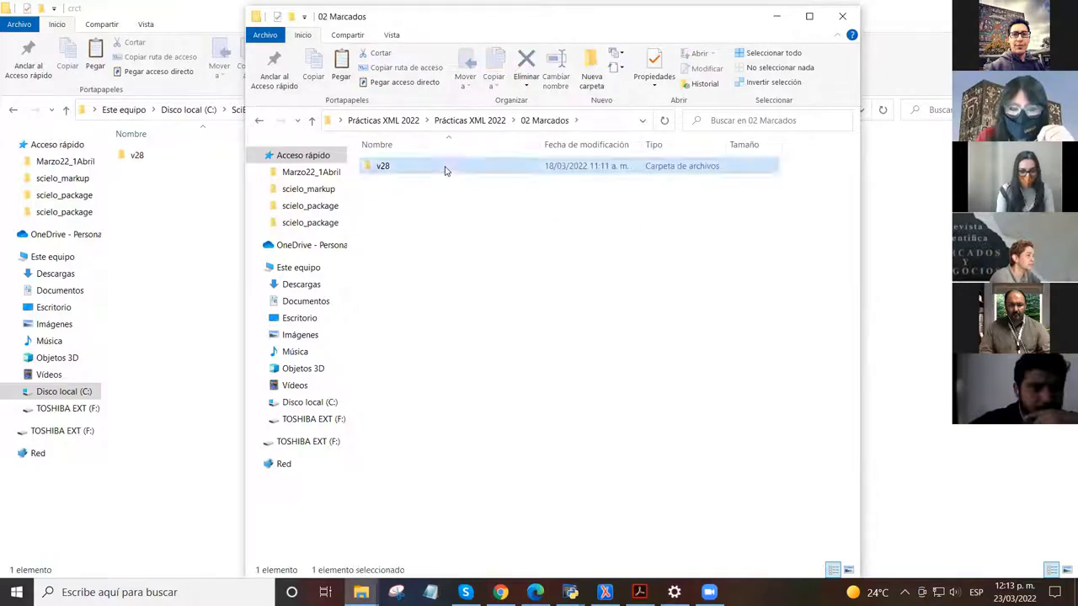
double_click(446, 171)
double_click(446, 171)
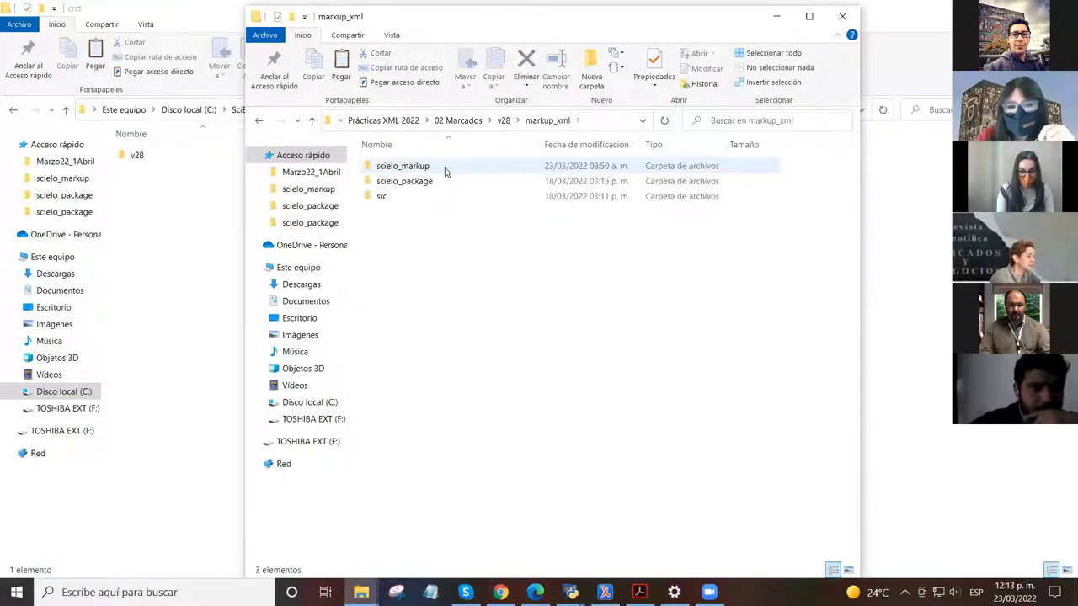
left_click(455, 122)
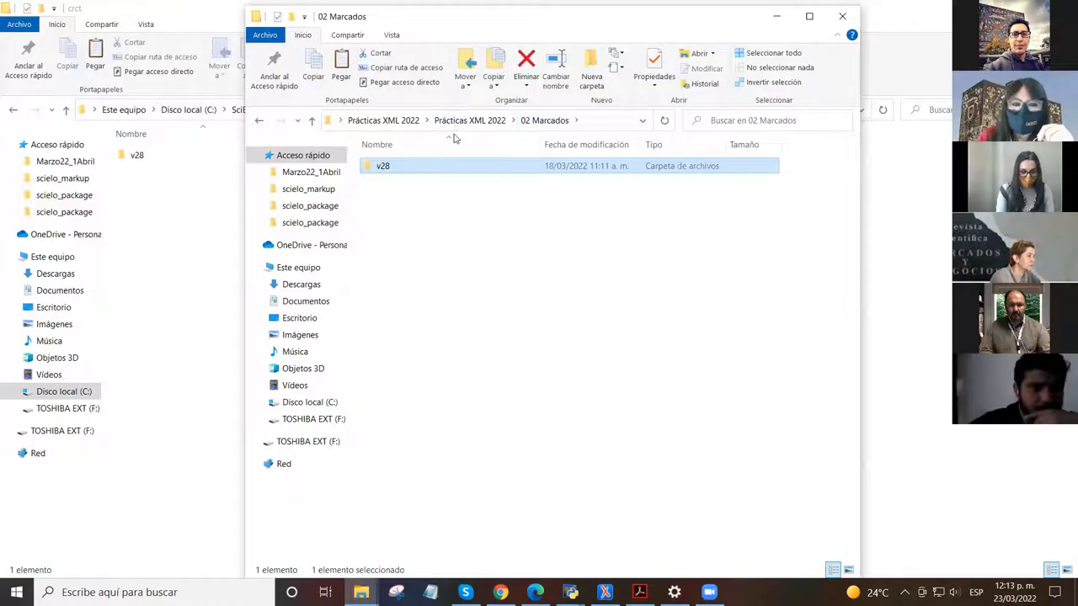
left_click(451, 123)
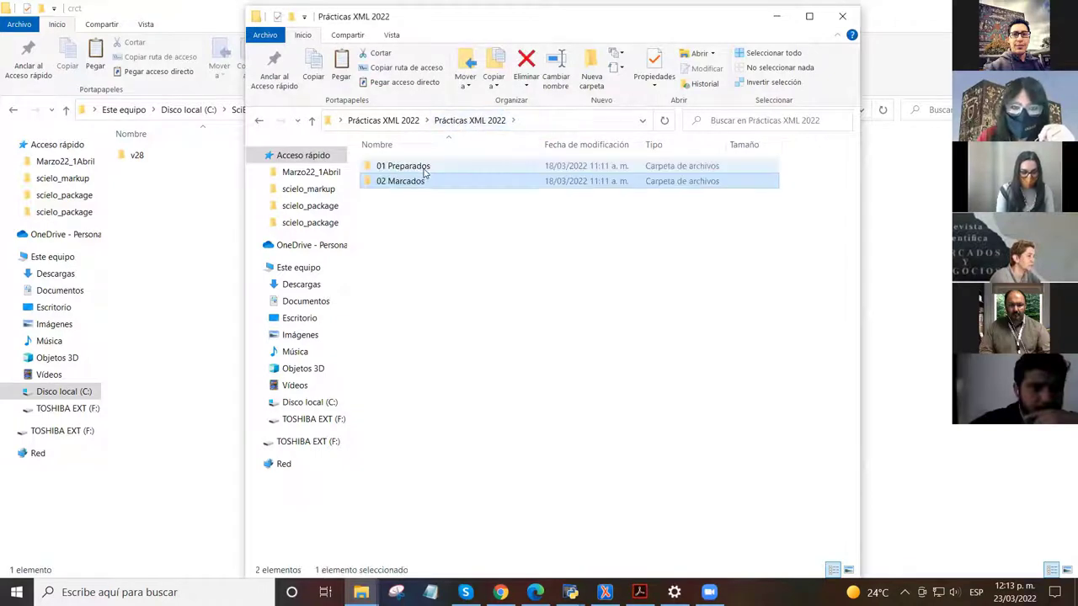
double_click(426, 170)
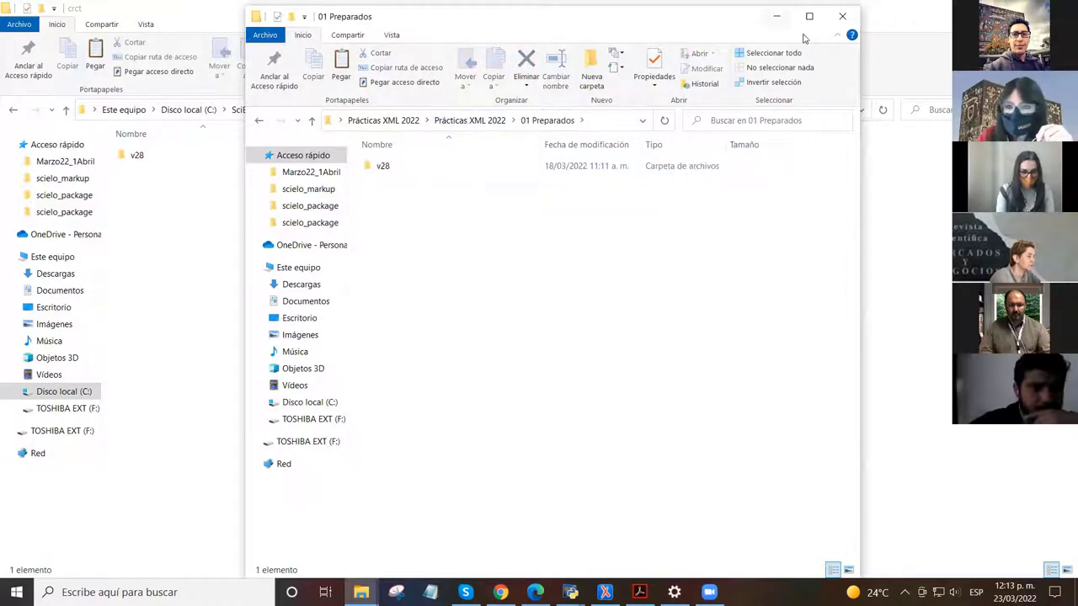
Step: Minimize the 01 Preparados window and examine the Word documents in crct\v28\markup_xml\scielo_markup
left_click(777, 16)
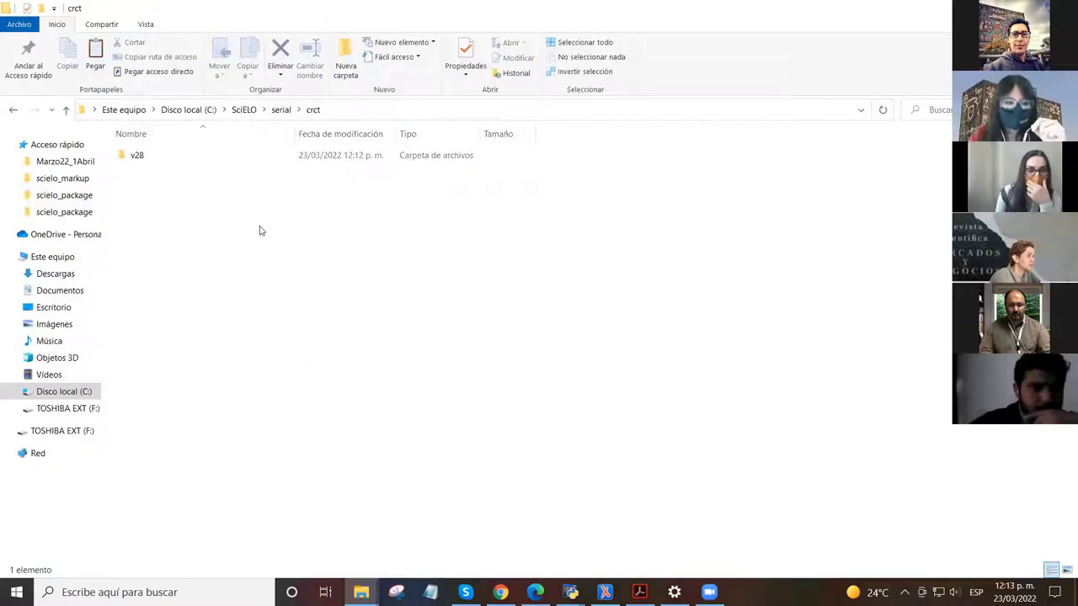
left_click(249, 160)
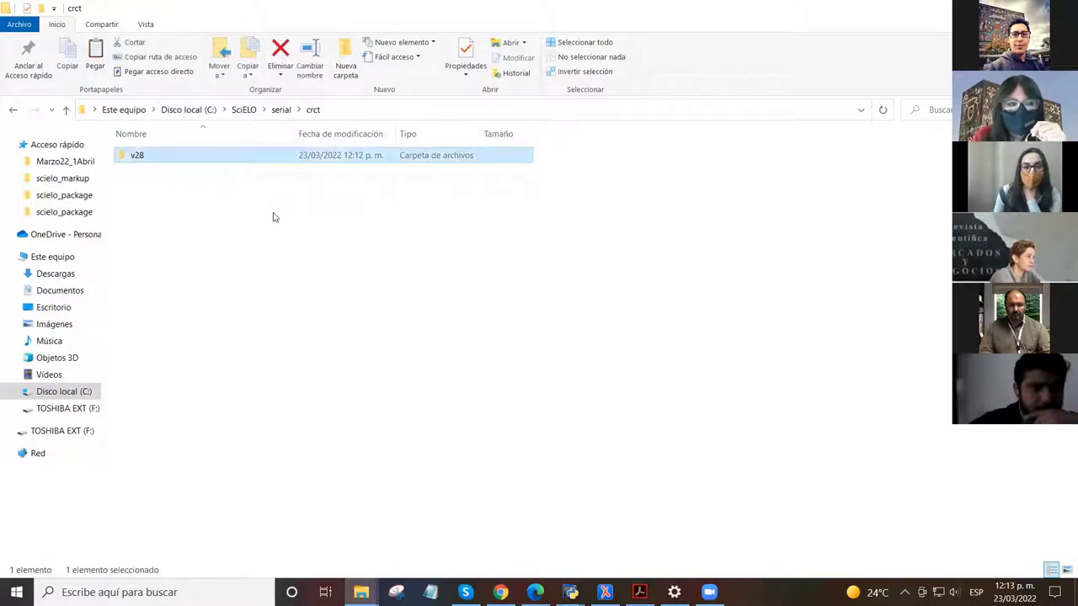
left_click(272, 216)
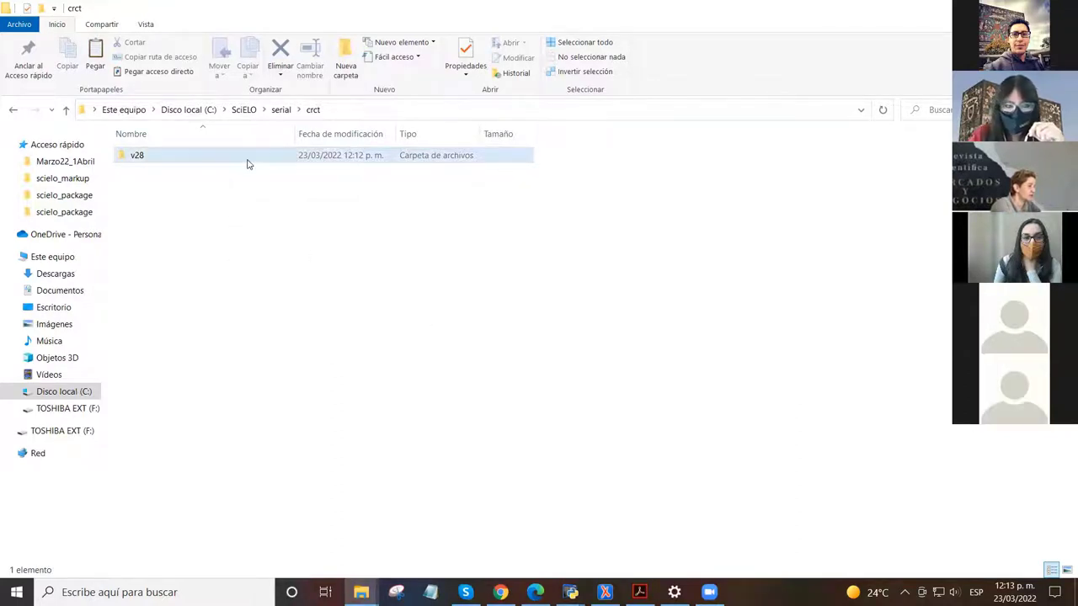
mouse_move(247, 163)
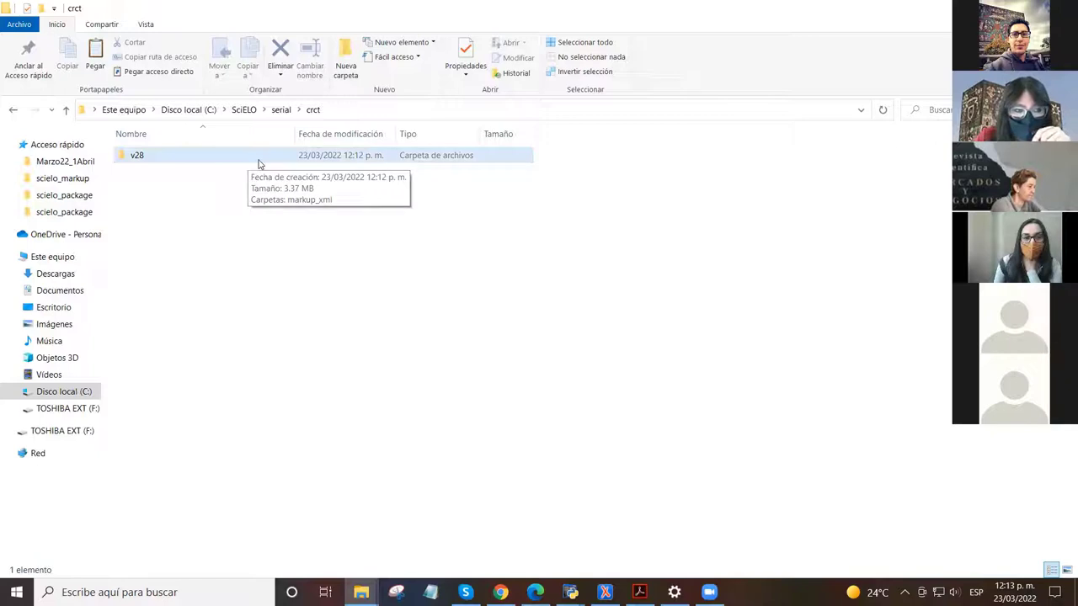
double_click(167, 159)
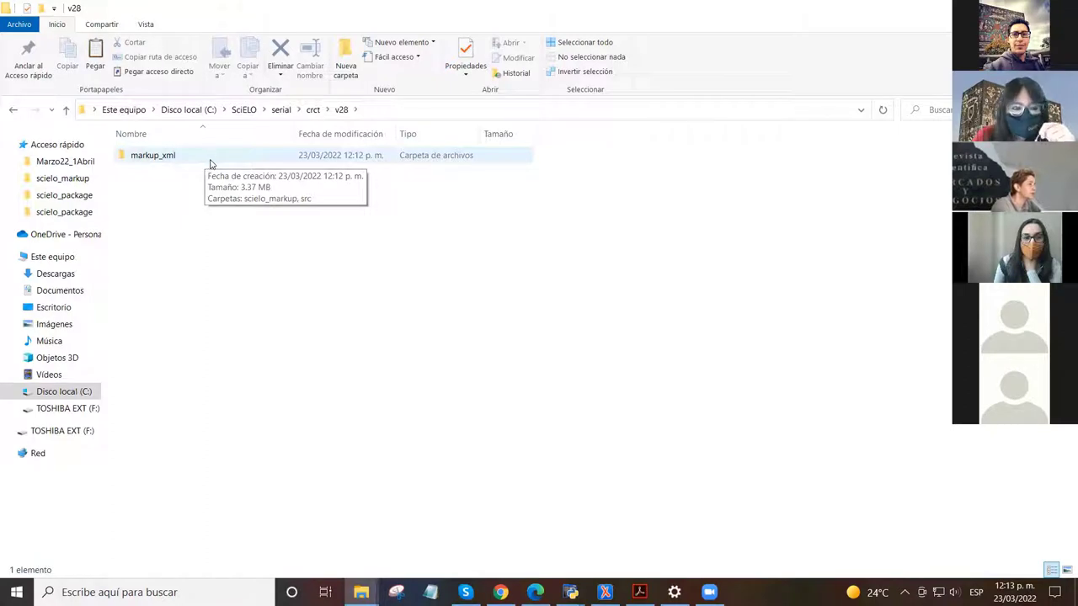
double_click(210, 161)
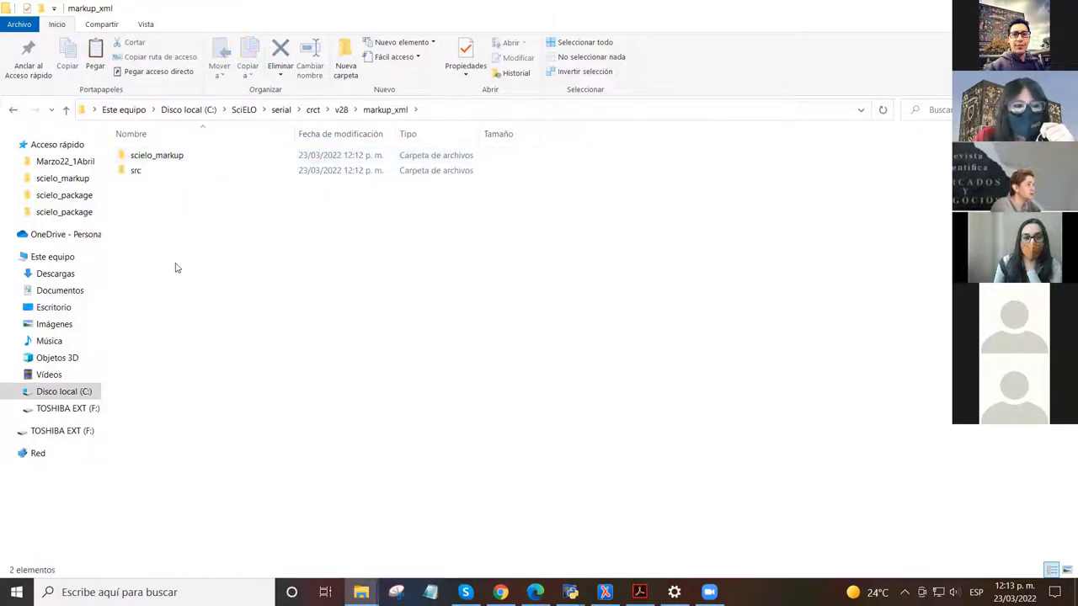
double_click(260, 161)
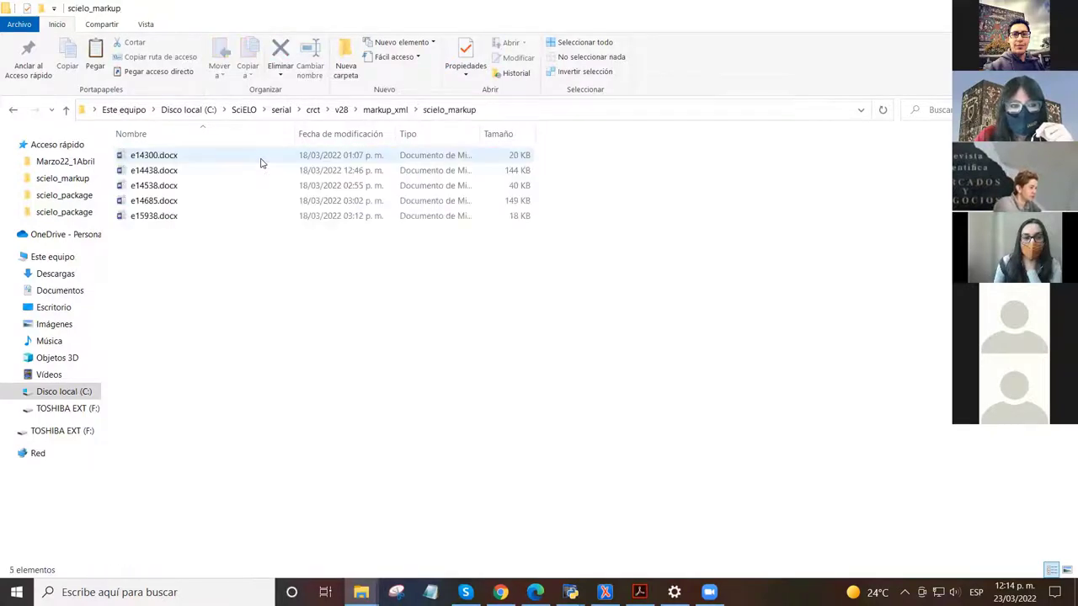
left_click_drag(213, 260, 246, 151)
left_click(273, 288)
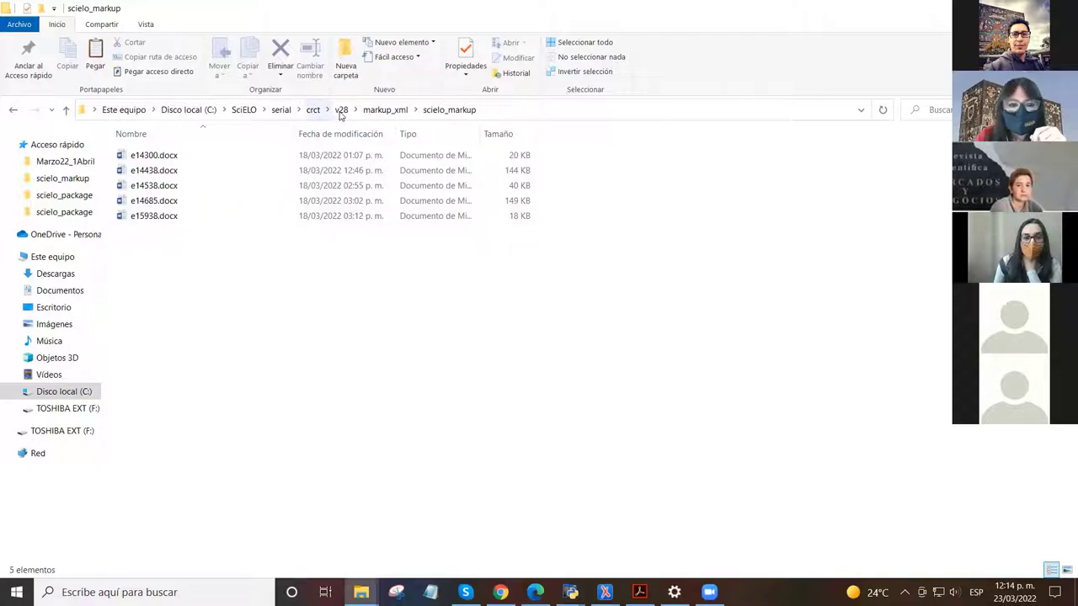
Step: Examine the PDF files in the src folder, including e14685-en.pdf, and return to markup_xml
left_click(383, 109)
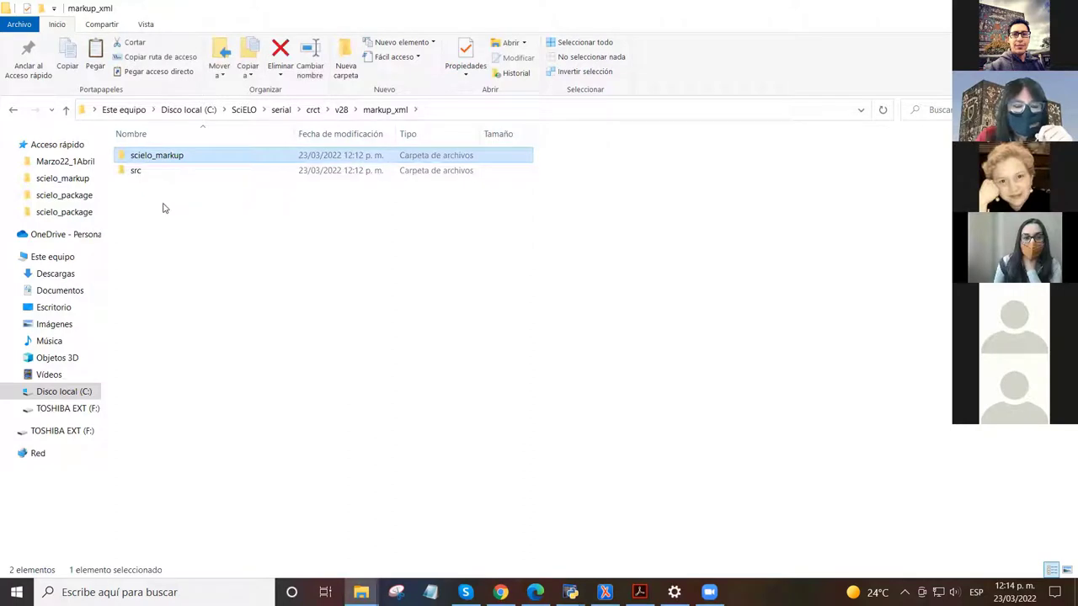
double_click(183, 174)
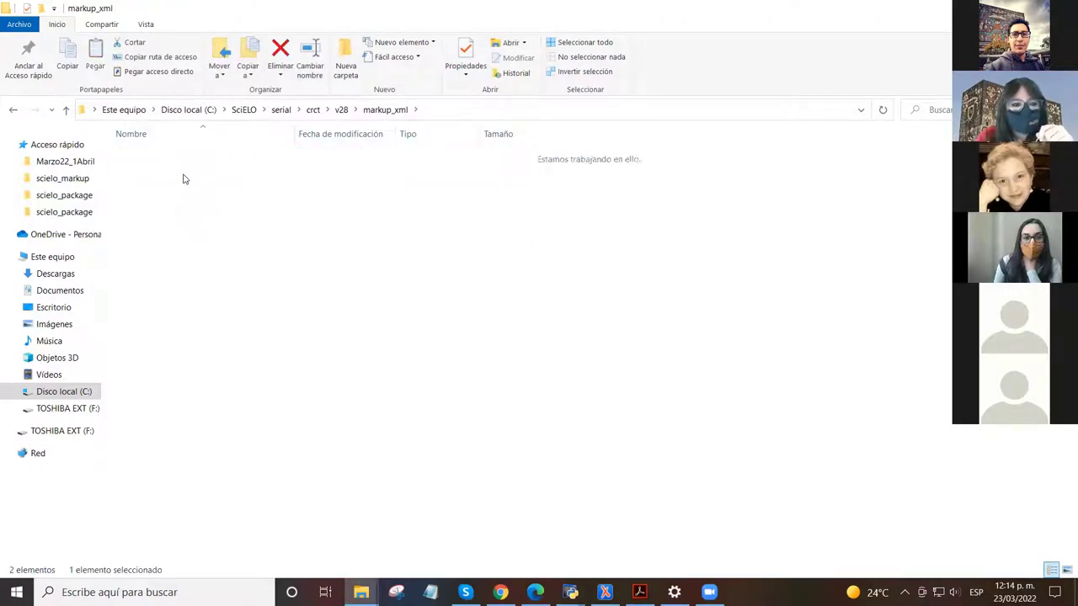
left_click(385, 110)
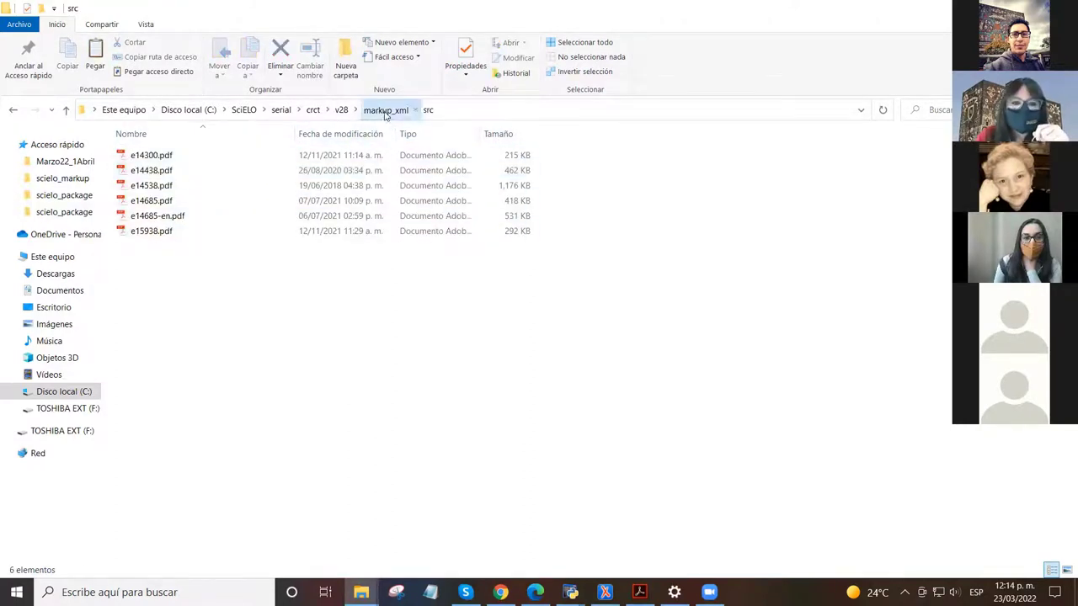
double_click(173, 173)
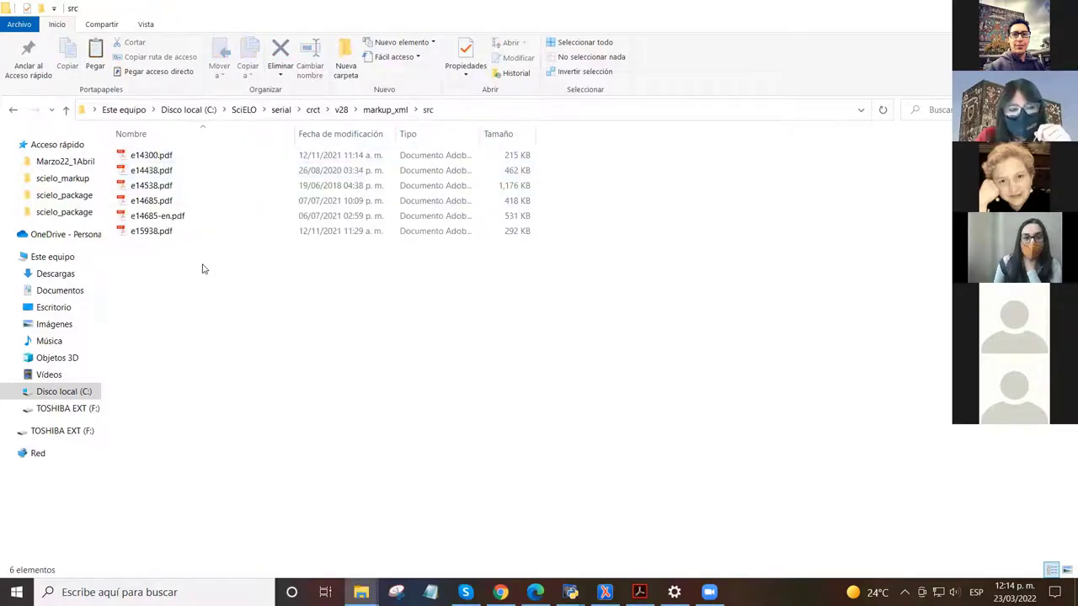
left_click_drag(202, 266, 240, 157)
left_click(253, 284)
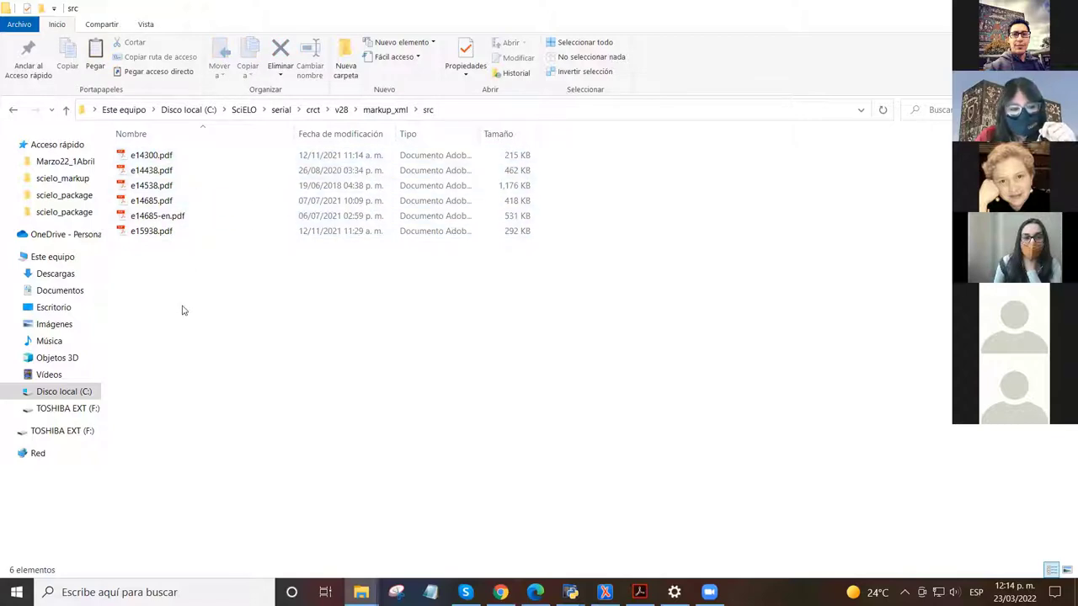
left_click(196, 220)
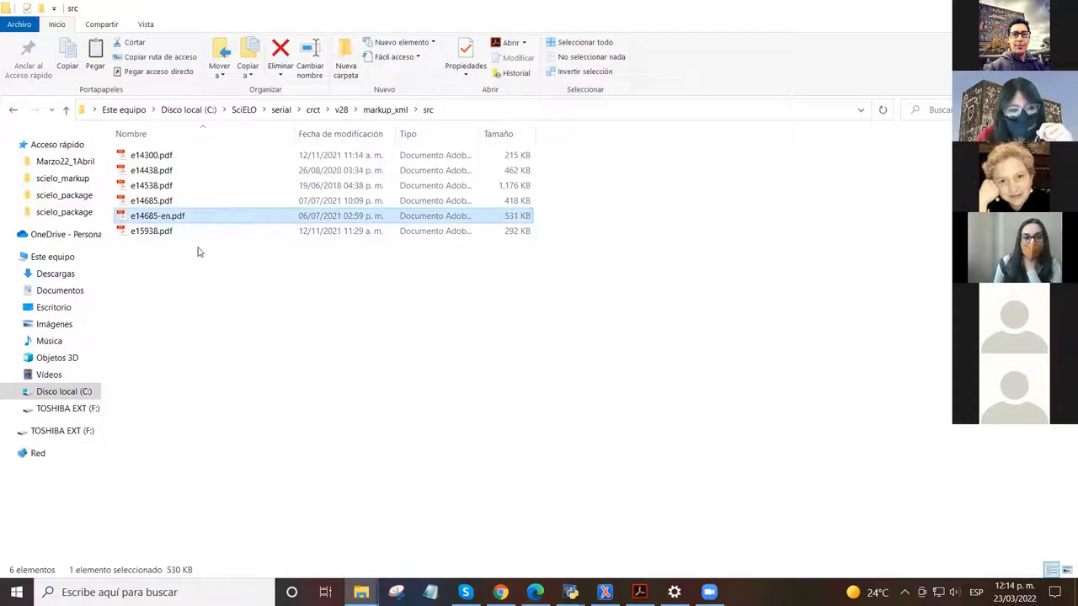
left_click(237, 311)
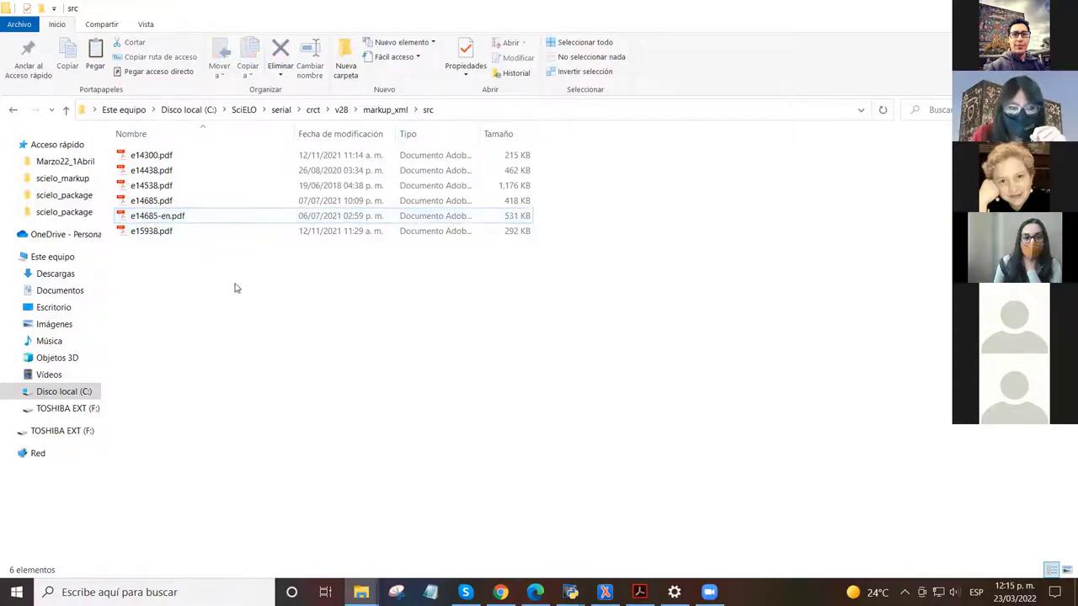
left_click(214, 220)
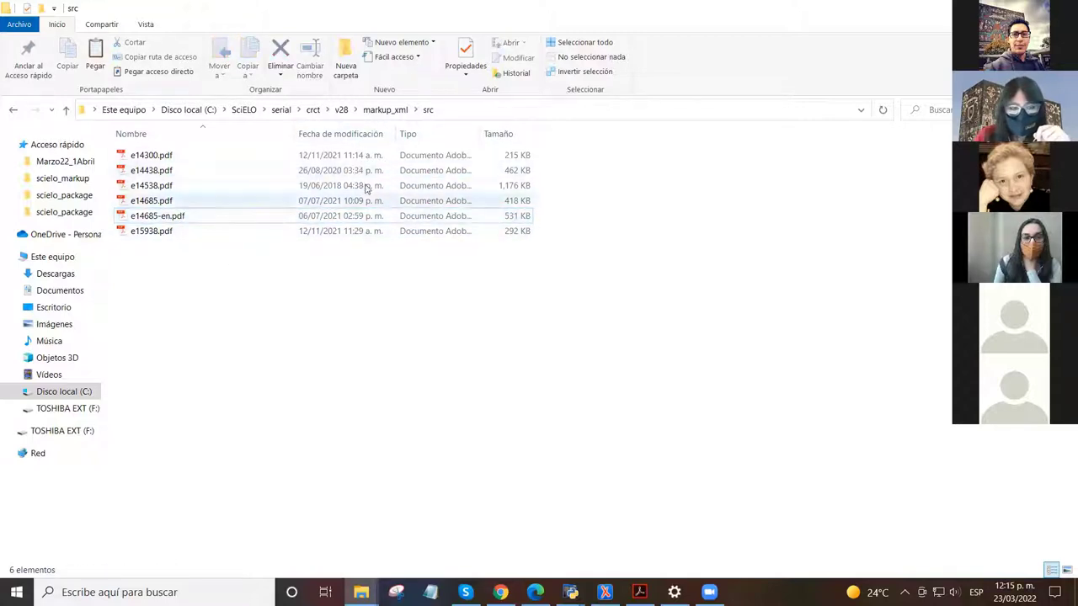
left_click(379, 113)
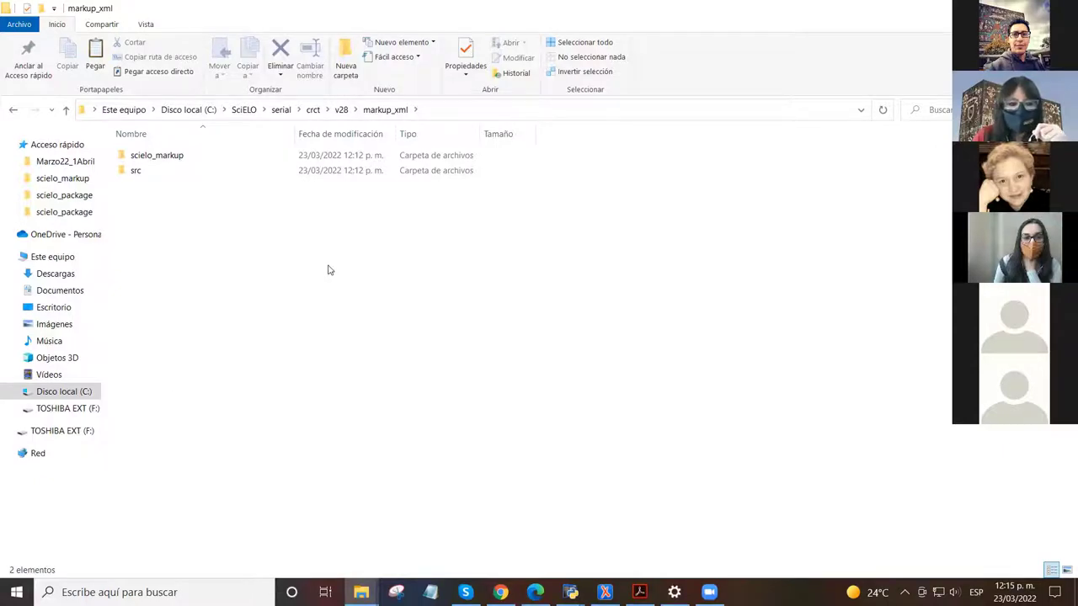
Step: Show the desktop, search Windows for the markup application, and dismiss the search
key("super+d")
left_click(504, 197)
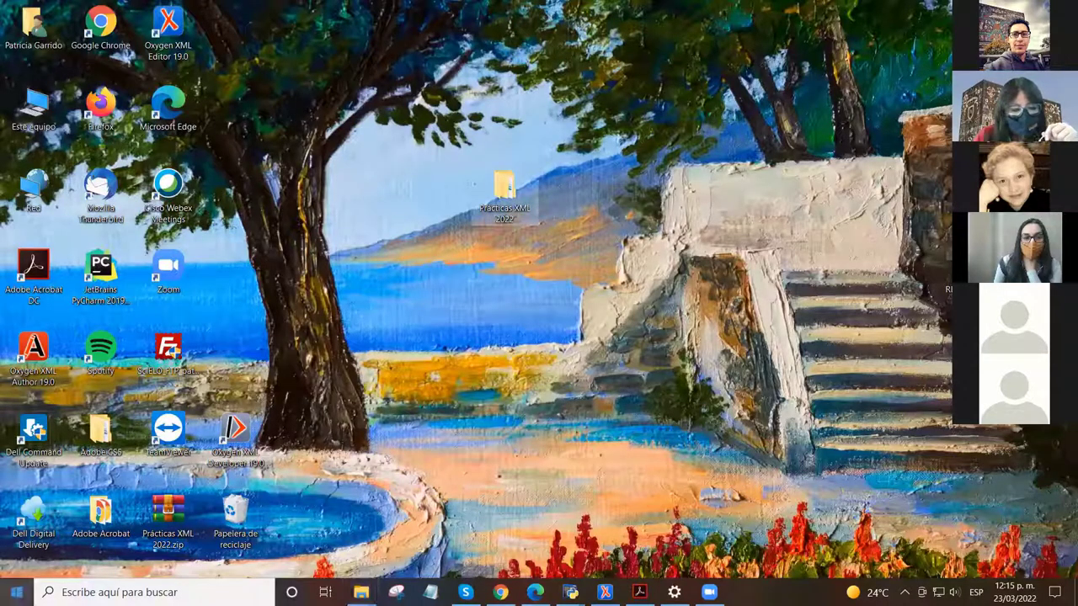
key("super+s")
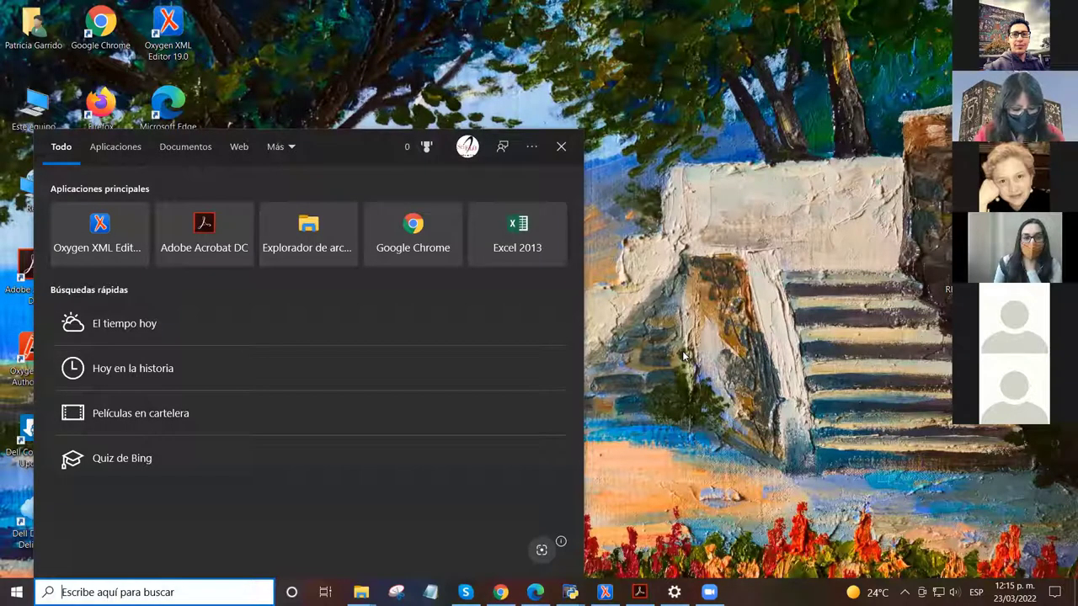
type("ma")
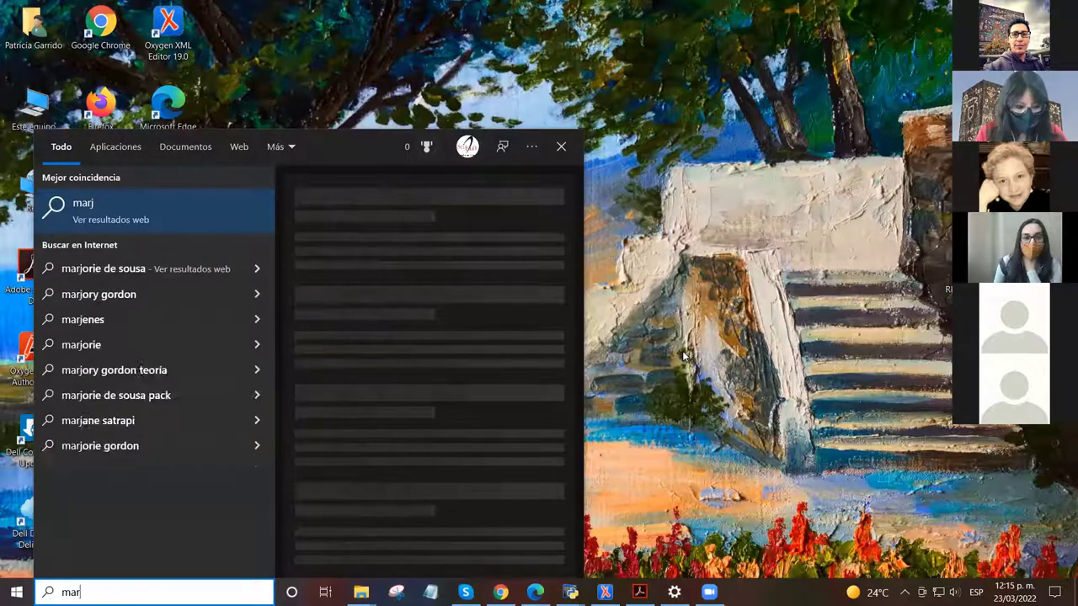
type("rkup")
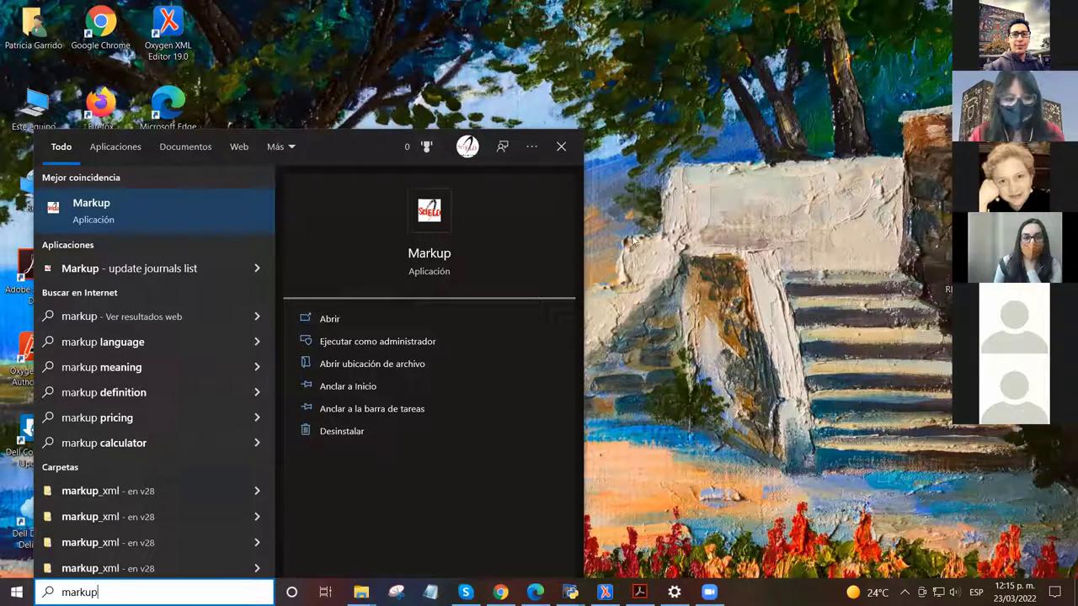
left_click(620, 297)
Step: Switch to the Disco local (C:) window, navigate to SciELO96R20\bin\markup and select Markup.exe
mouse_move(360, 591)
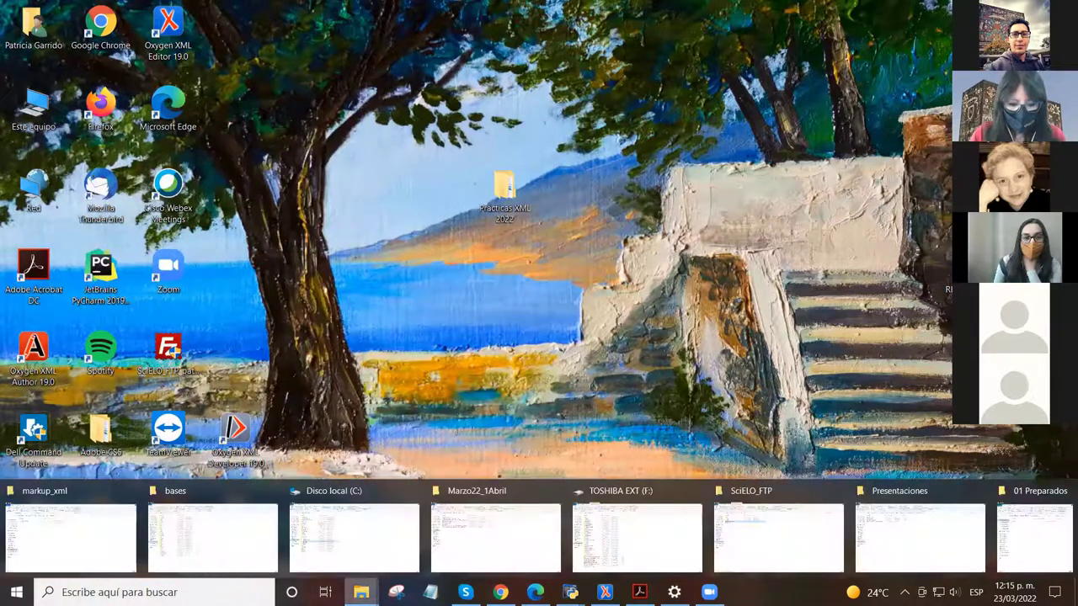
left_click(362, 552)
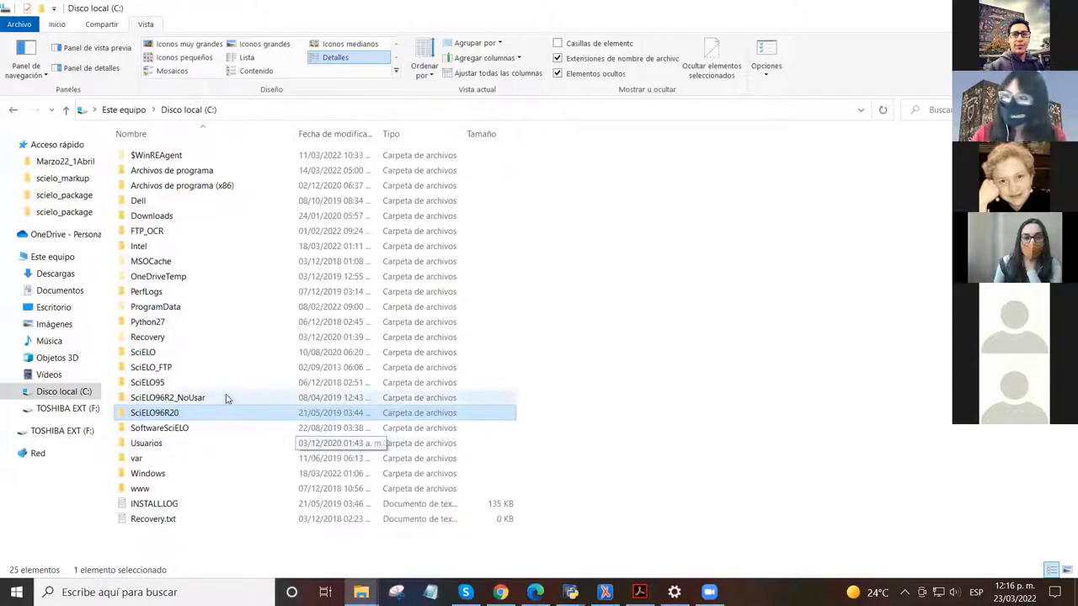
double_click(186, 415)
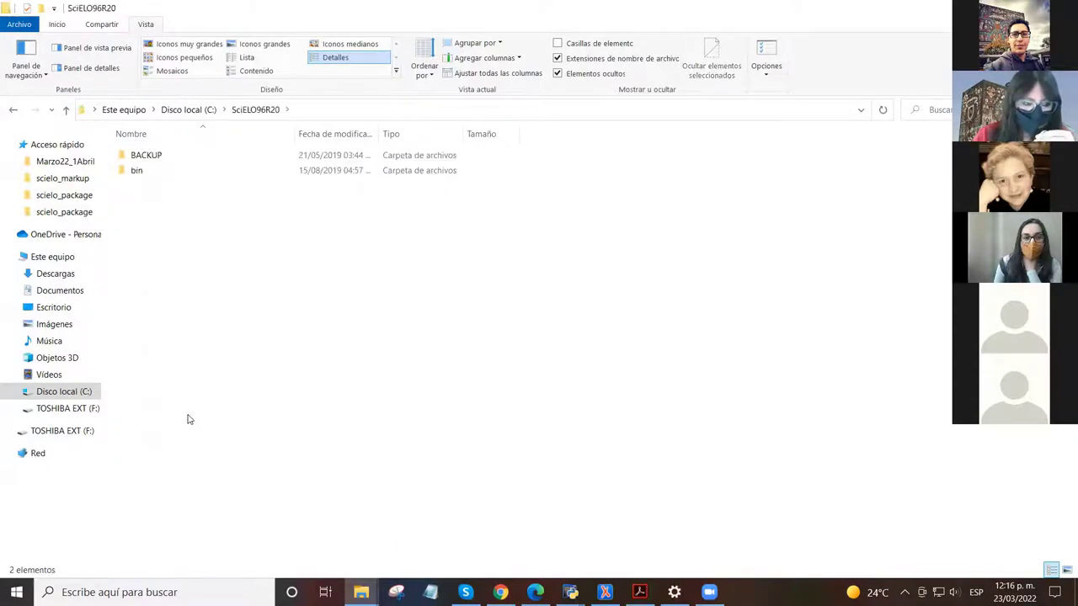
double_click(188, 172)
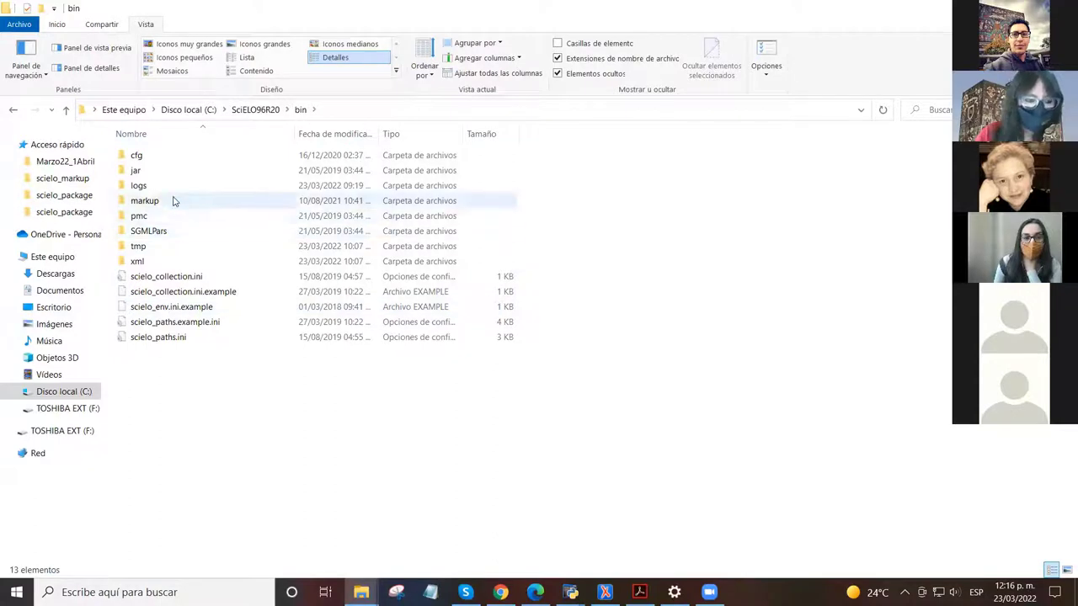
double_click(202, 203)
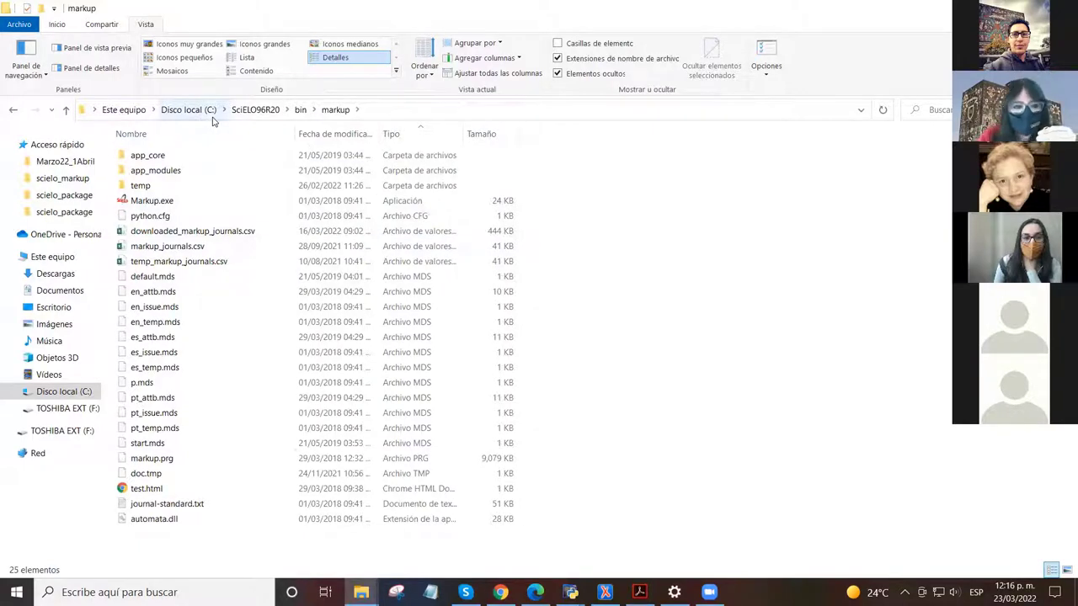
left_click(392, 113)
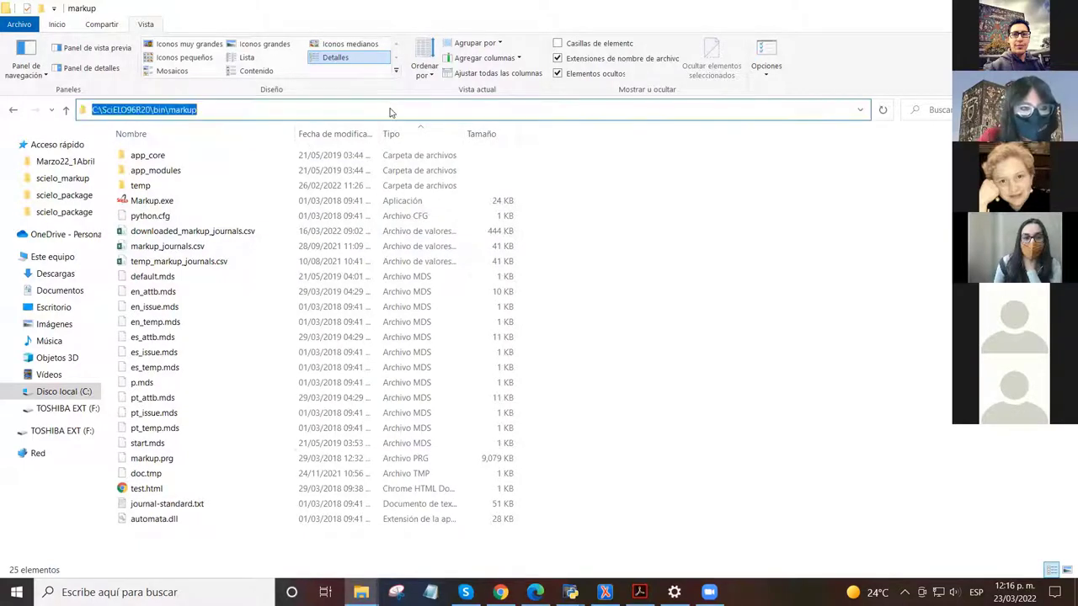
left_click(738, 293)
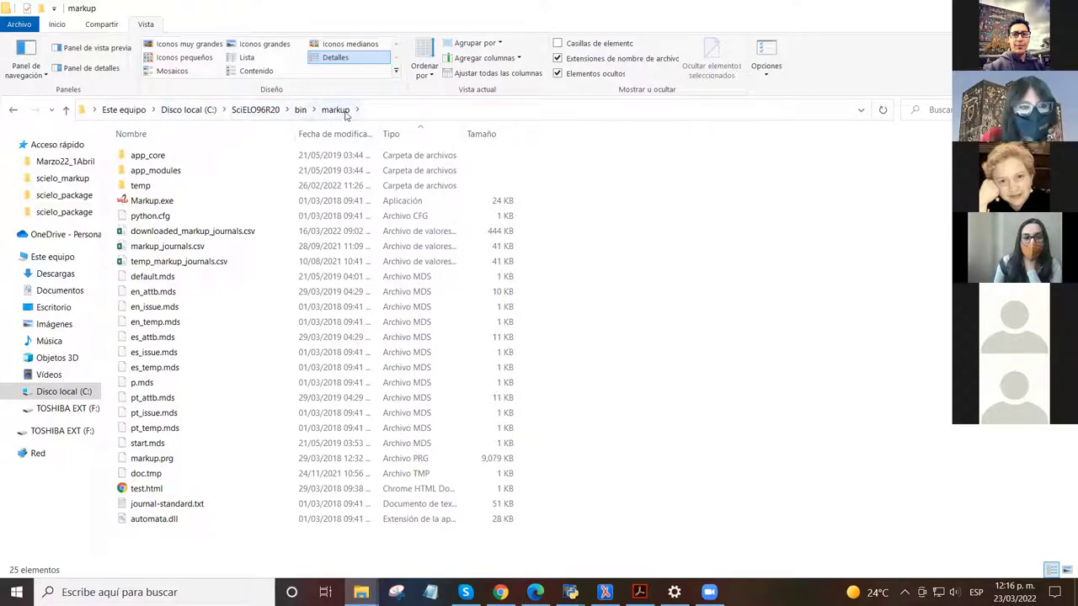
left_click(197, 203)
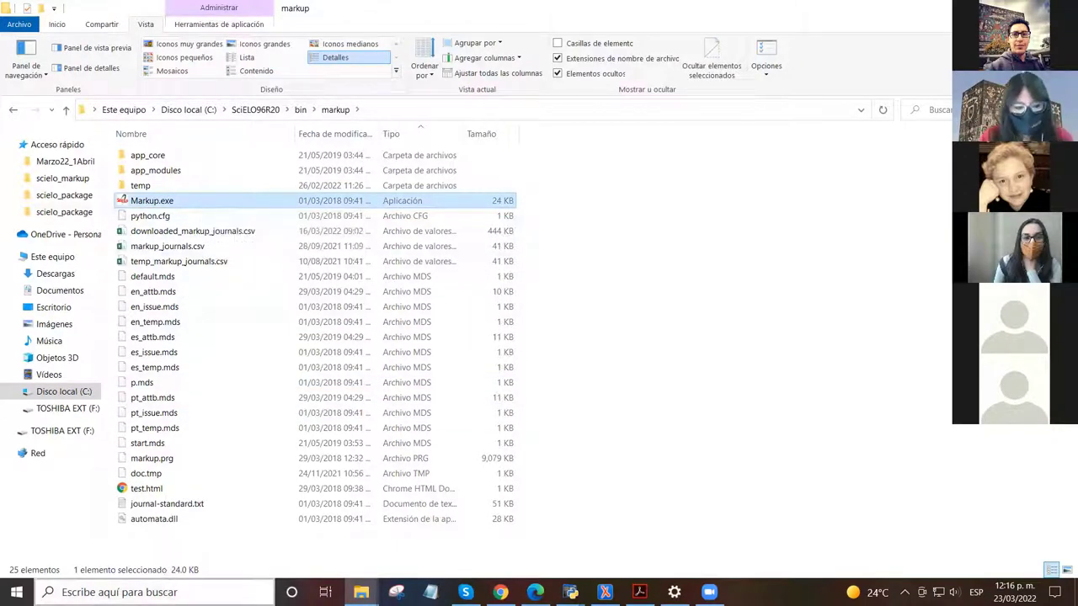
Step: Search Windows for markup again and close the search to return to the markup folder
left_click(210, 592)
type("ma")
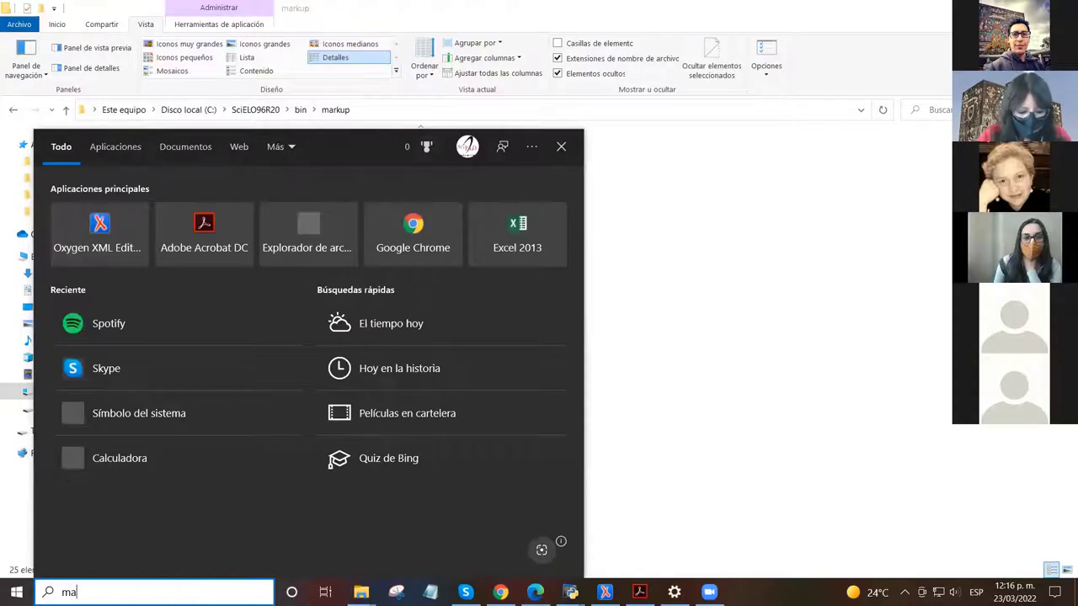
type("rkup")
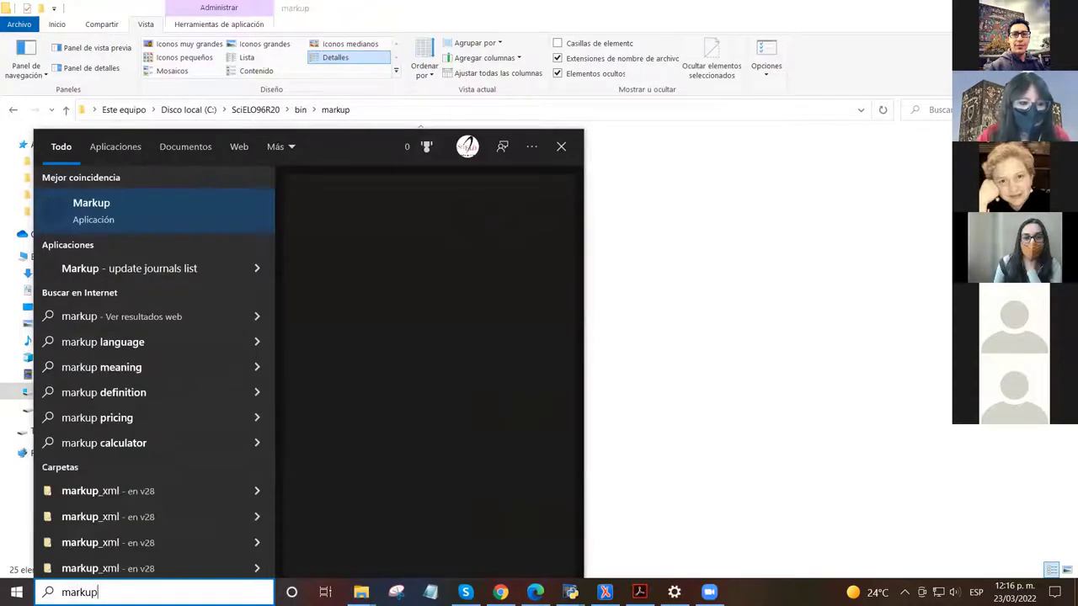
left_click(653, 239)
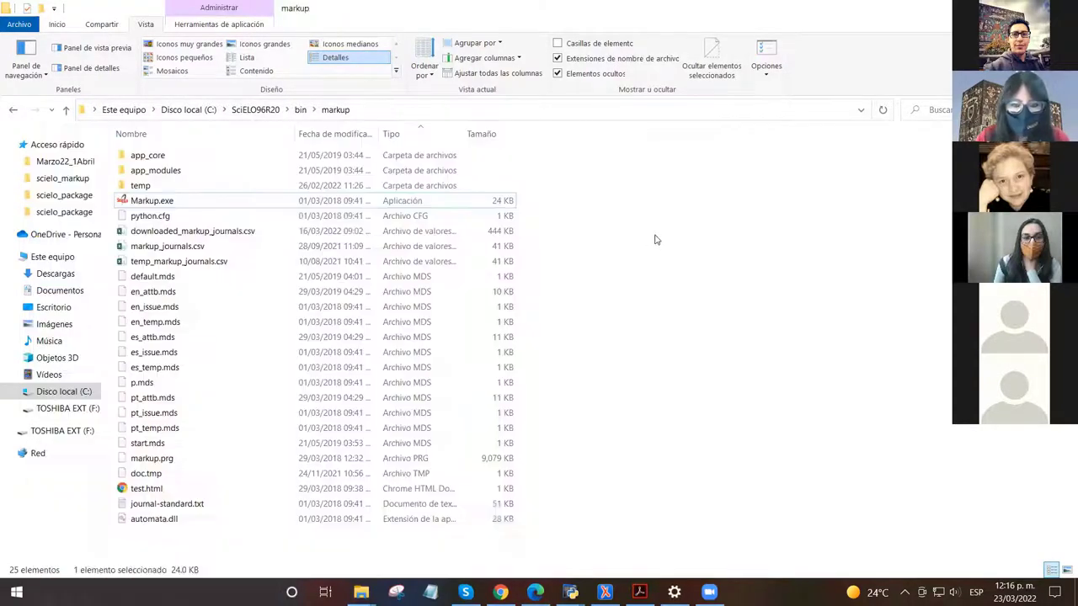
Step: Launch Markup.exe from the C:\SciELO96R20\bin\markup folder
left_click(189, 202)
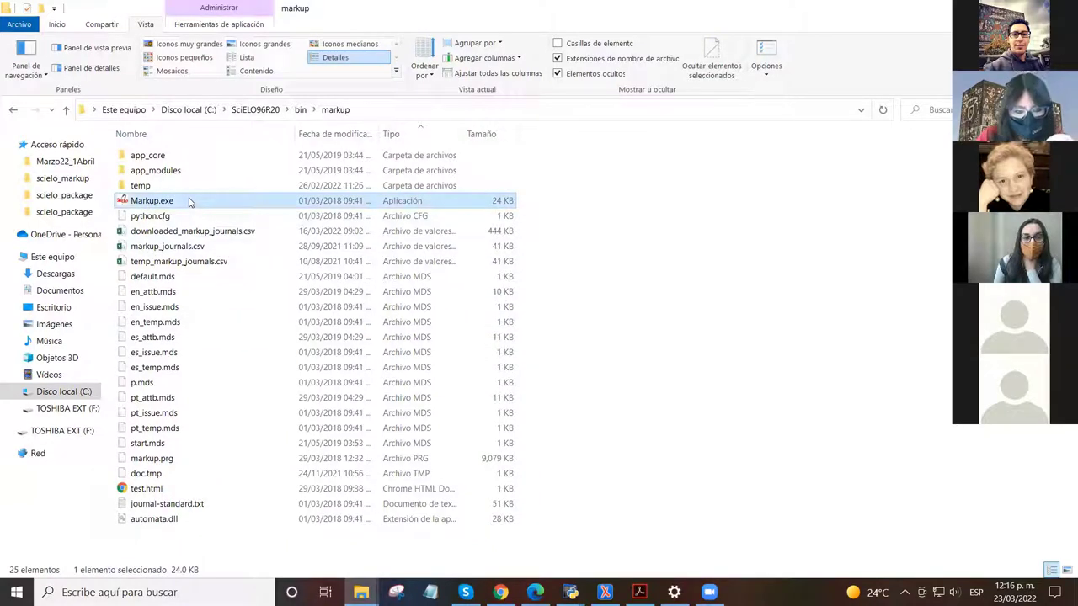
double_click(188, 201)
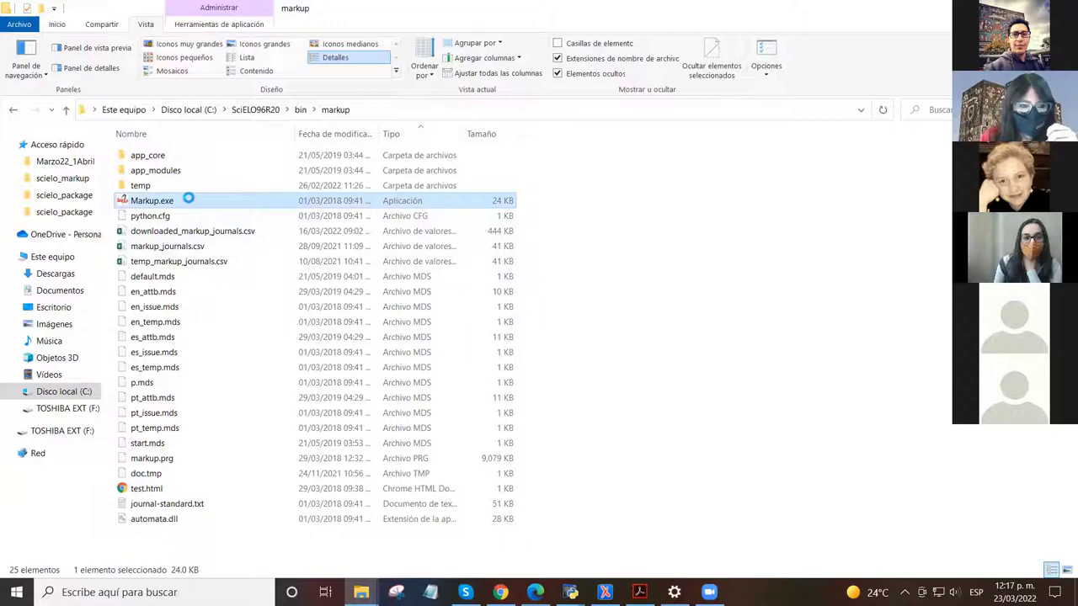
right_click(189, 200)
left_click(232, 206)
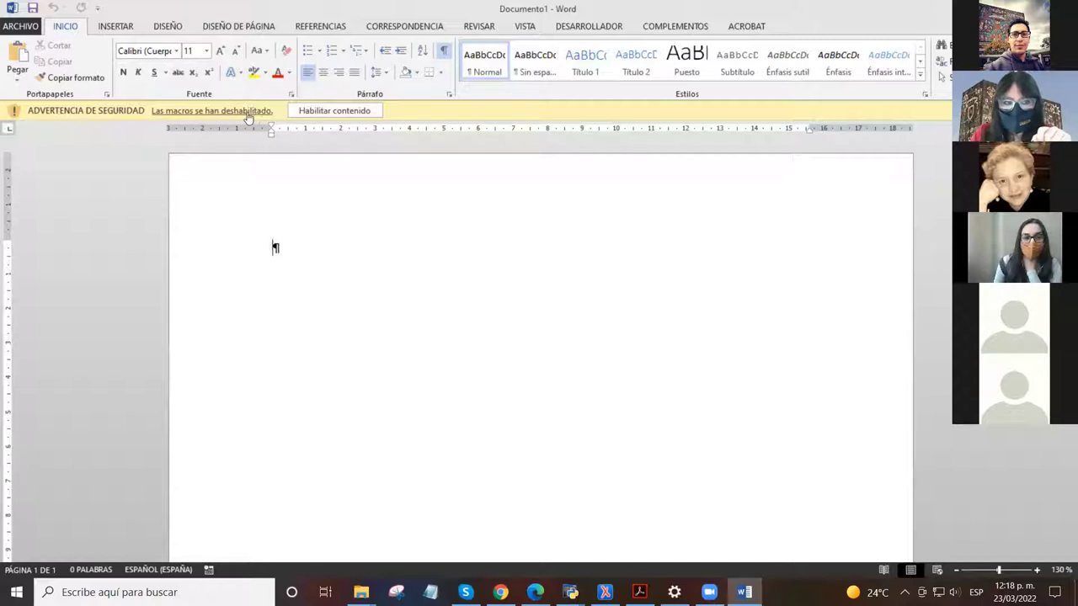
Step: Enable the blocked macro content in Word, then bring its window back over the desktop at reduced size
left_click(308, 118)
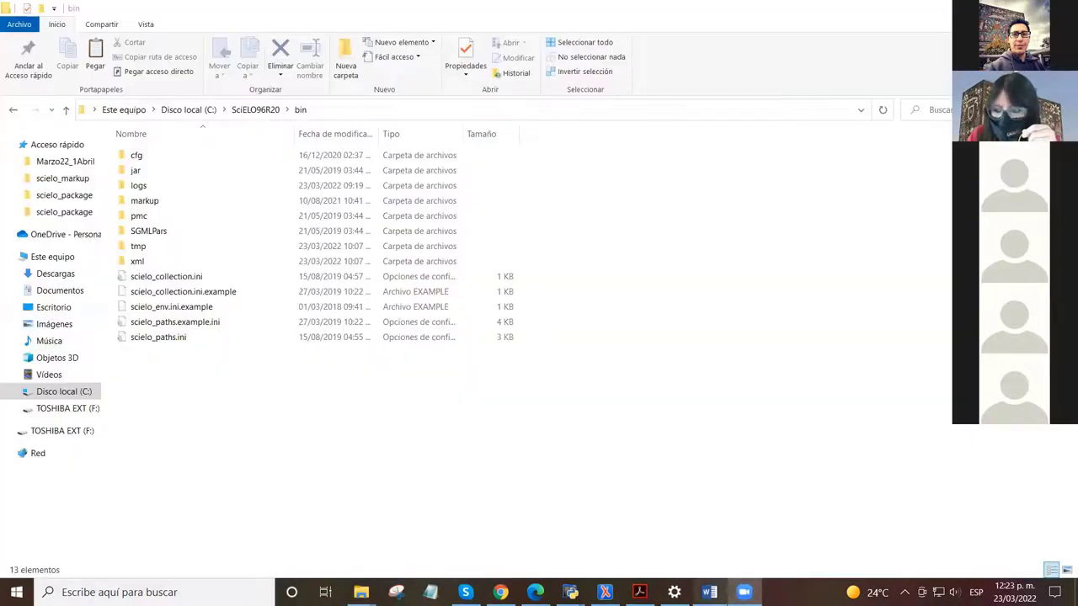
mouse_move(708, 591)
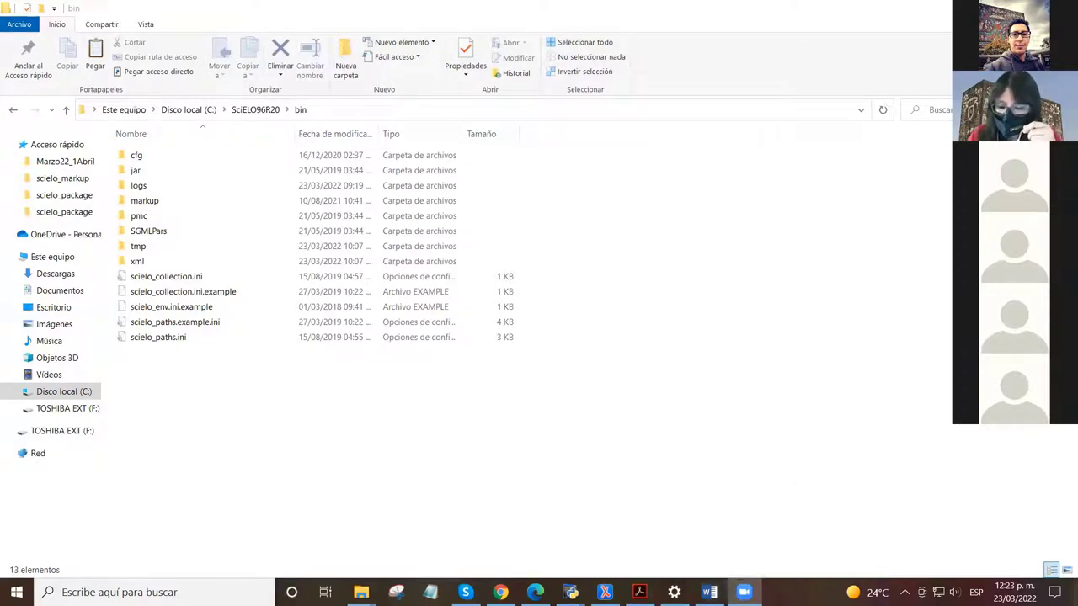
key("super+d")
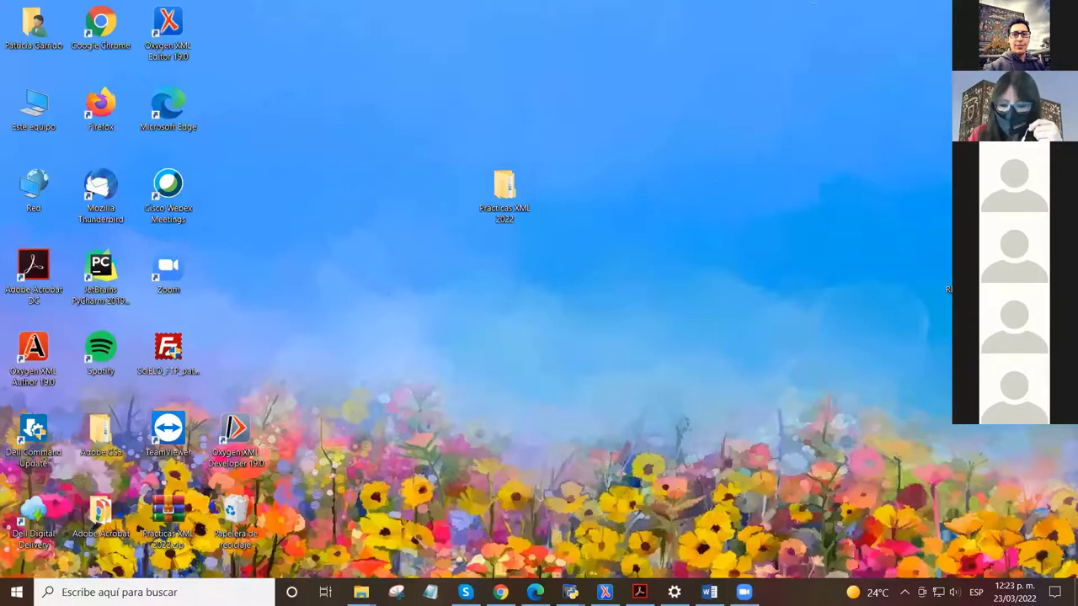
left_click(709, 592)
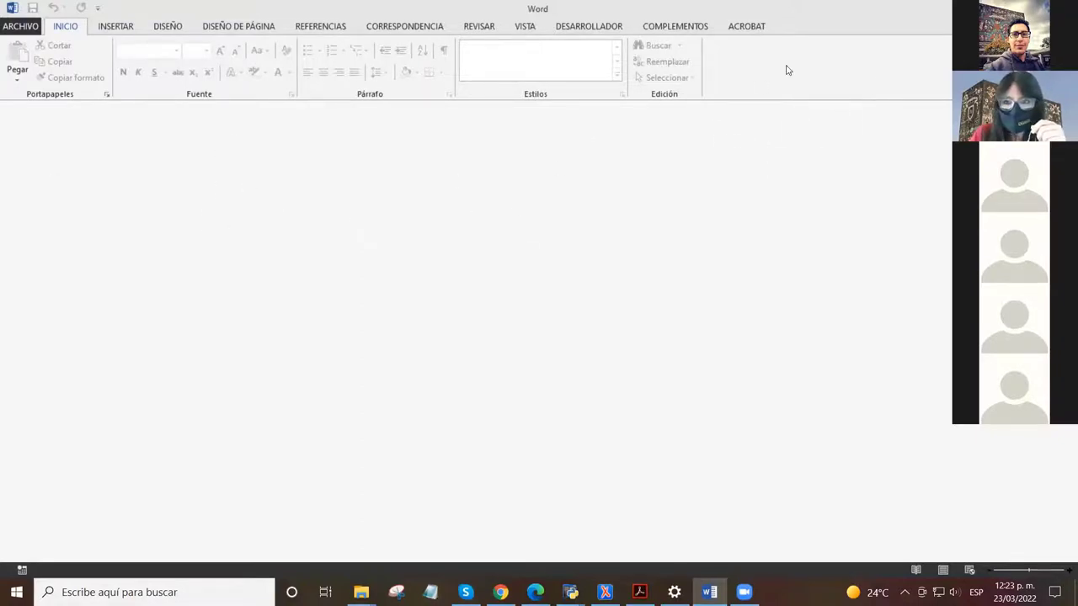
key("super+Down")
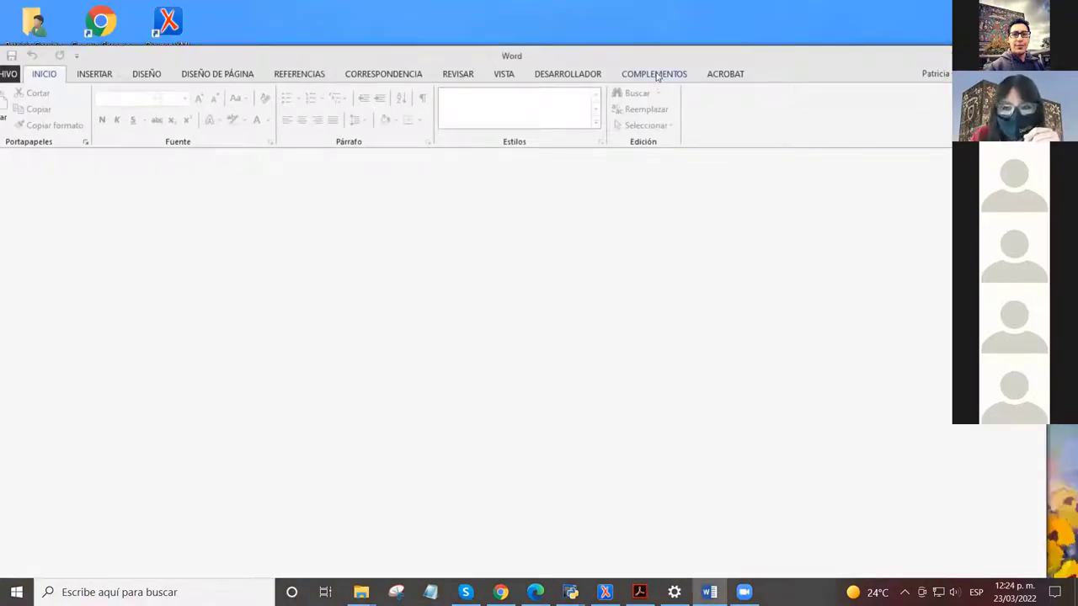
Step: Display Word's add-ins and look over the options offered under Marcación
left_click(656, 75)
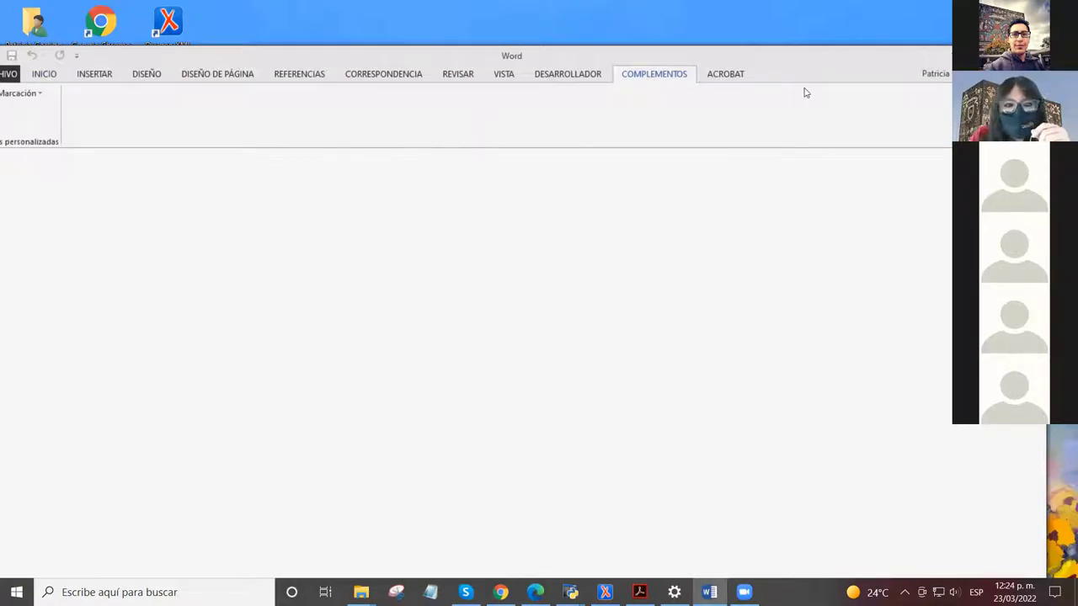
left_click_drag(803, 64, 837, 56)
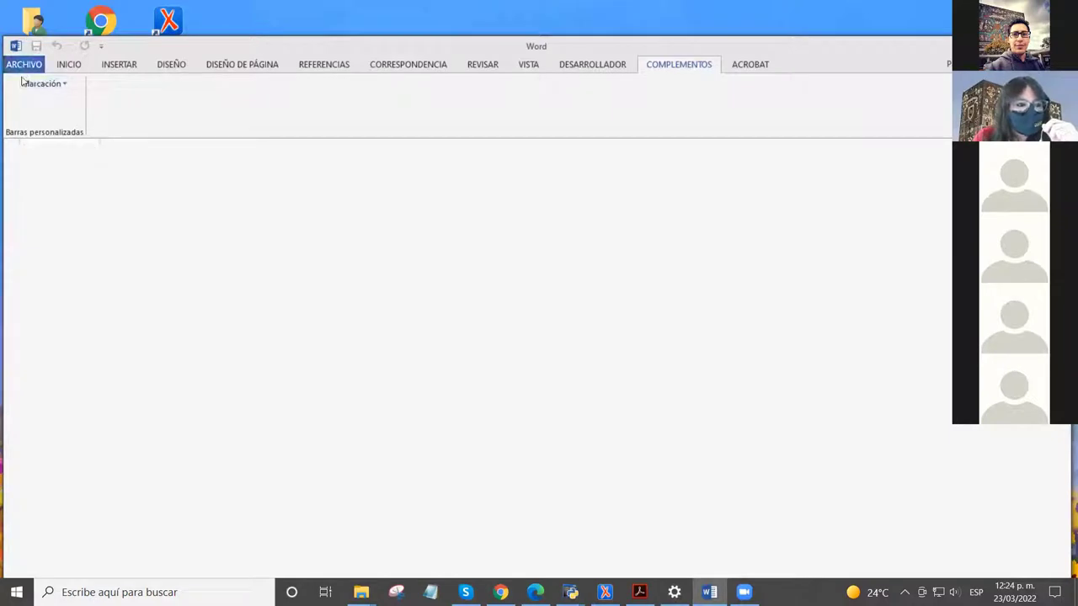
left_click(25, 85)
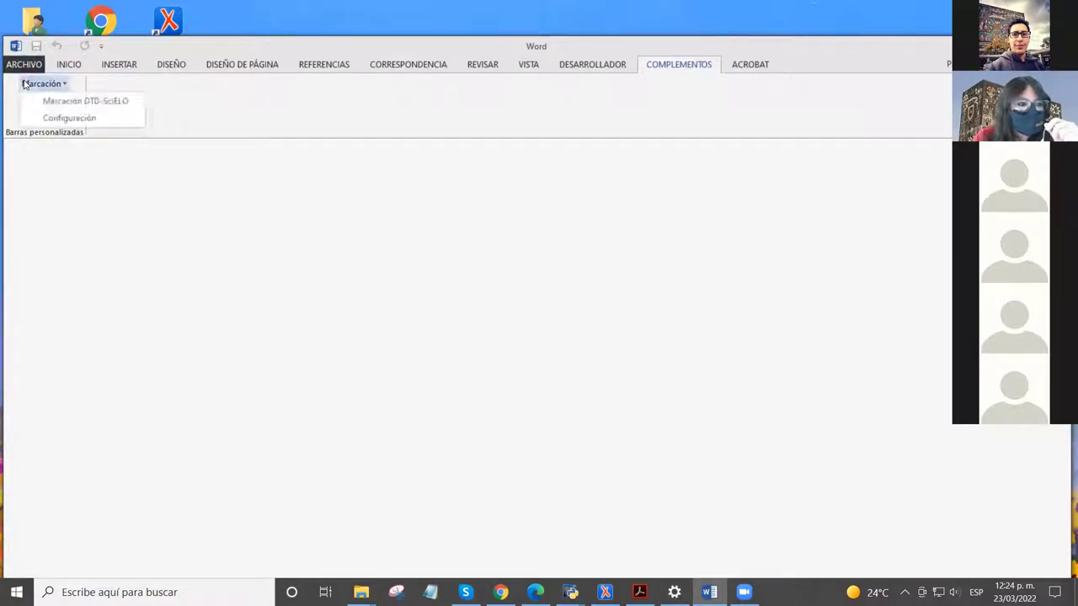
left_click(160, 114)
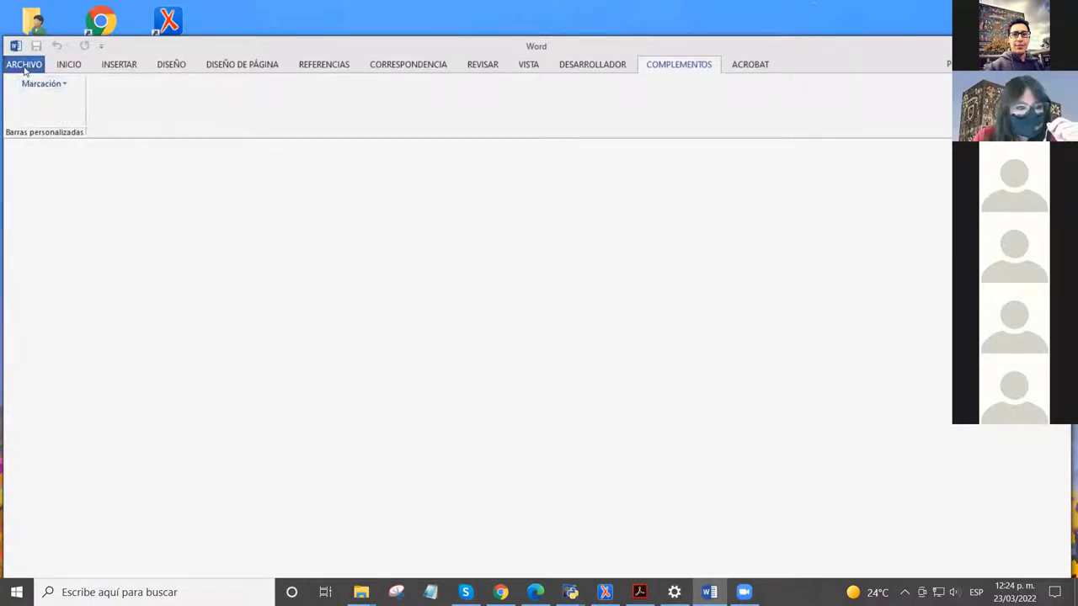
Step: Start opening an existing document in Word by browsing the computer's folders
left_click(25, 71)
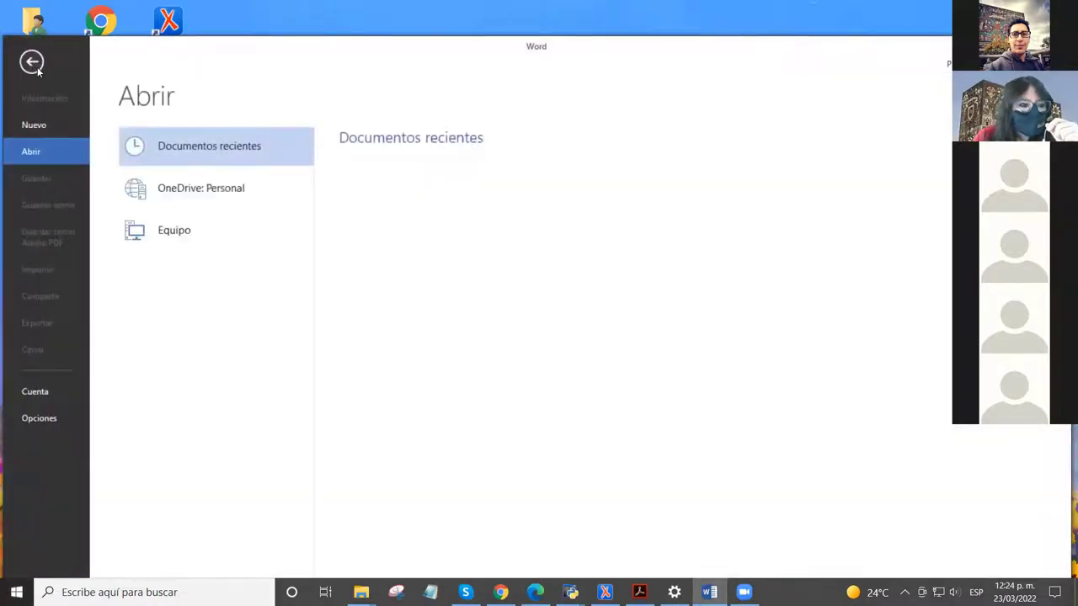
left_click(31, 61)
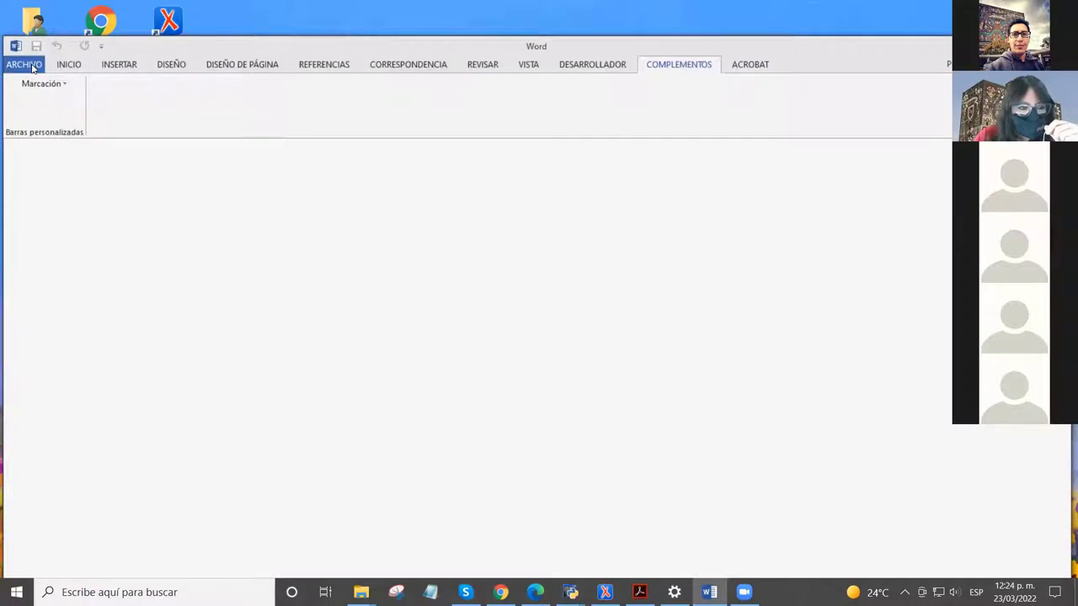
left_click(33, 71)
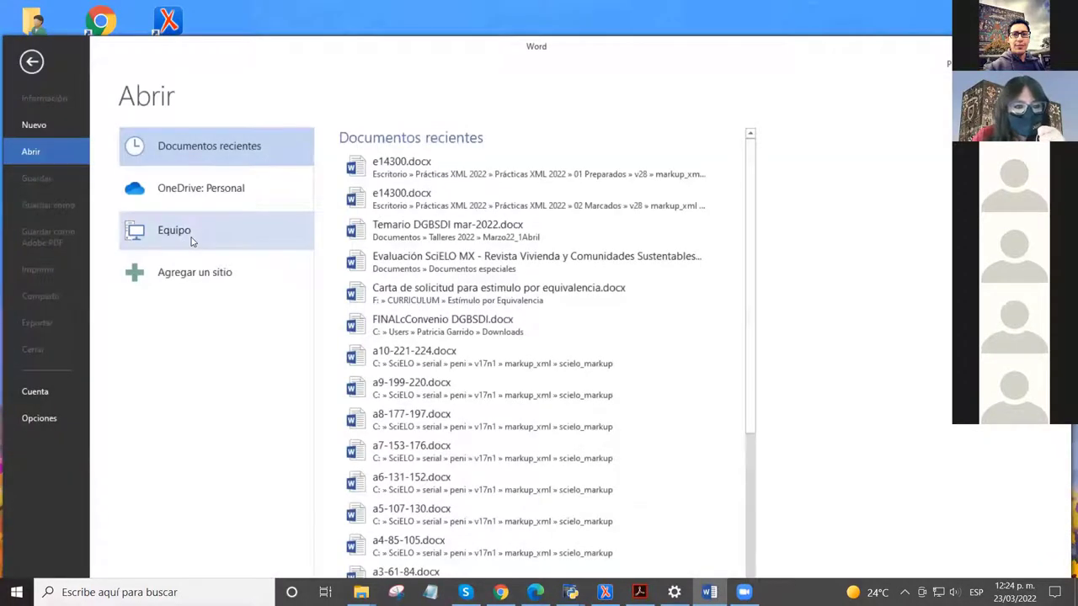
left_click(191, 242)
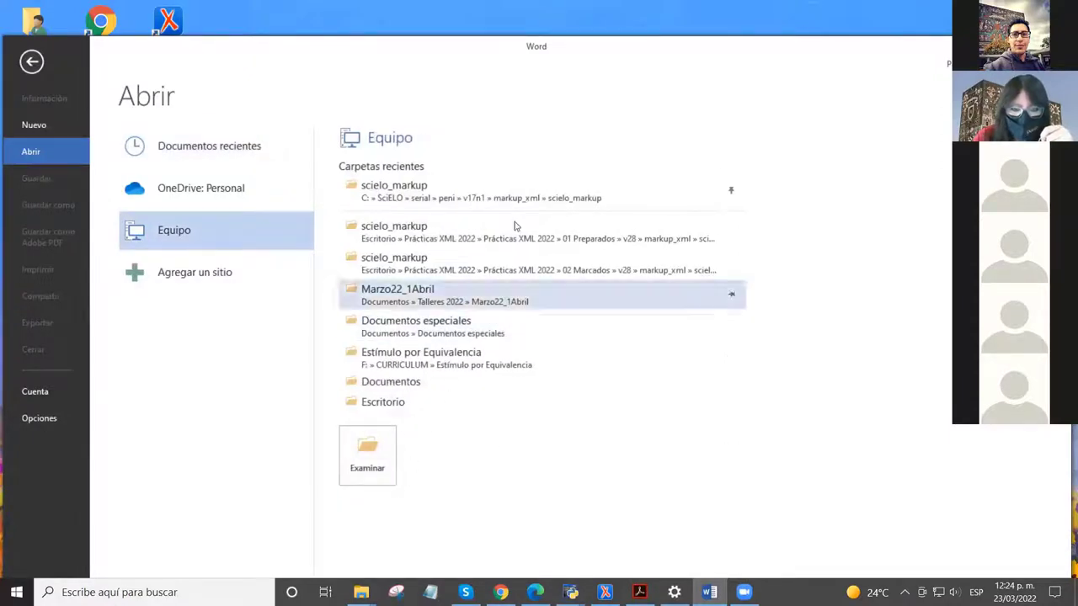
left_click(362, 454)
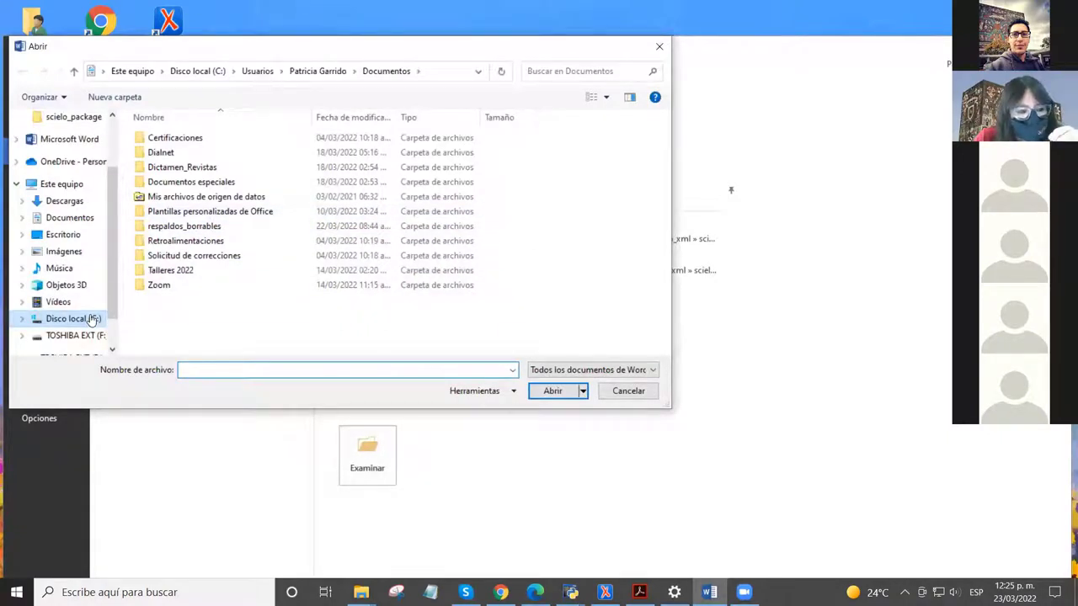
Step: Open e14300.docx from C:\SciELO\serial\crct\v28\markup_xml\scielo_markup
left_click(93, 319)
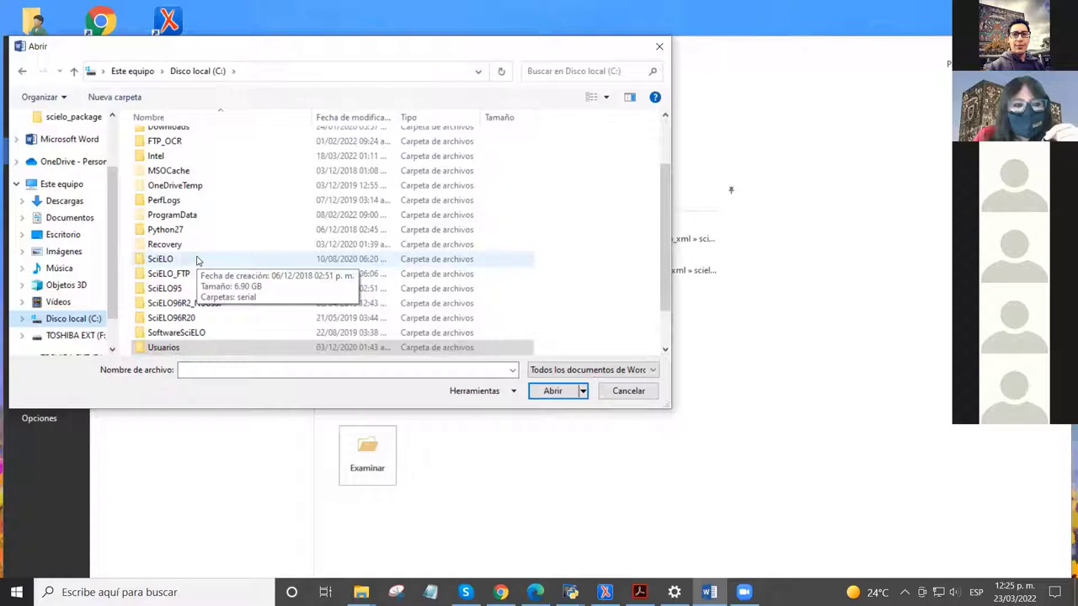
double_click(197, 259)
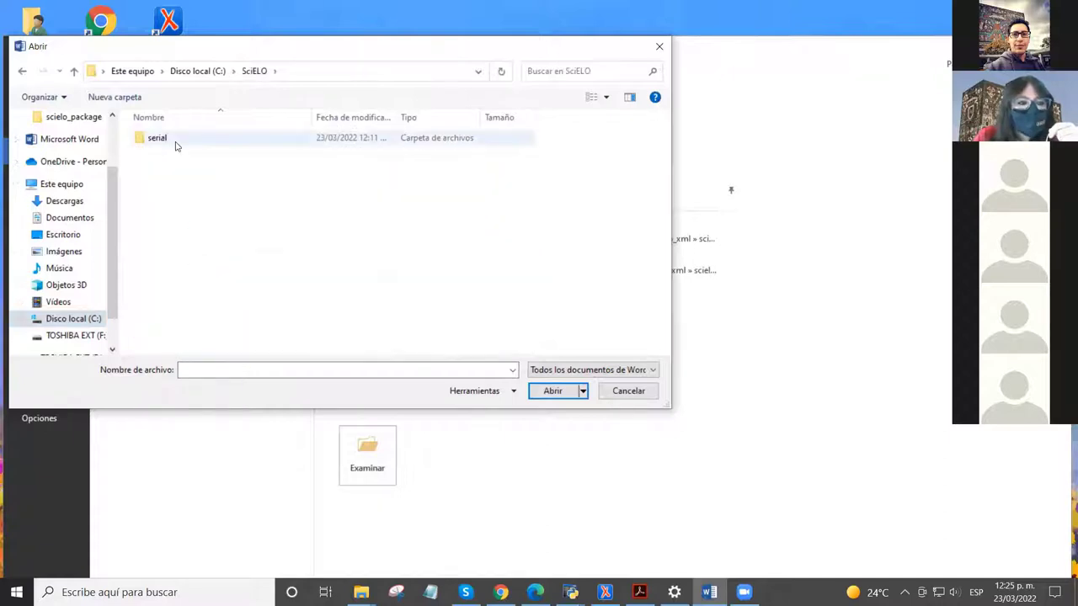
double_click(172, 141)
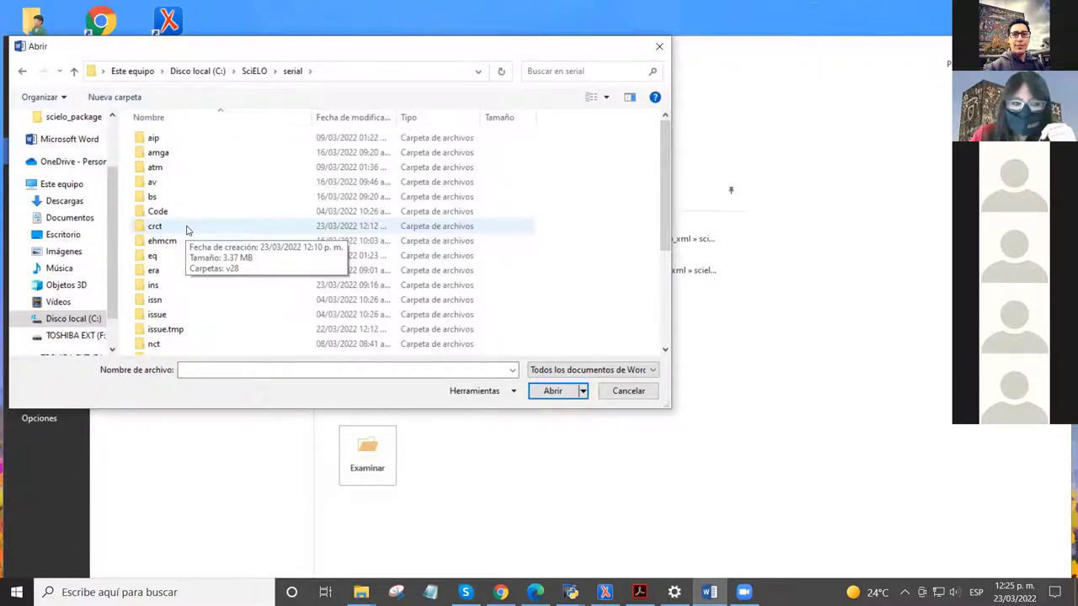
double_click(187, 227)
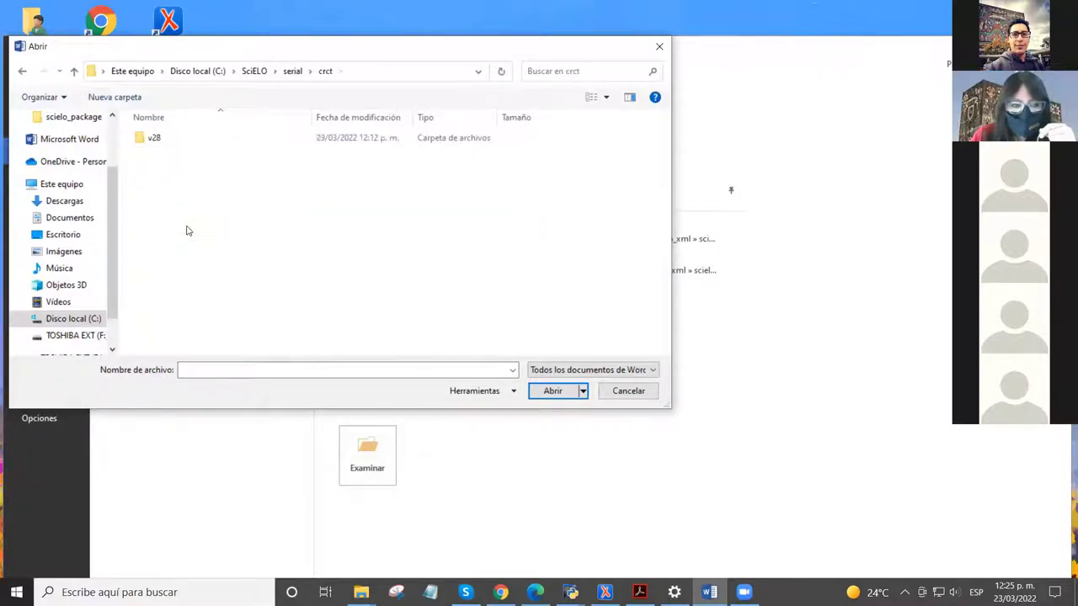
double_click(187, 141)
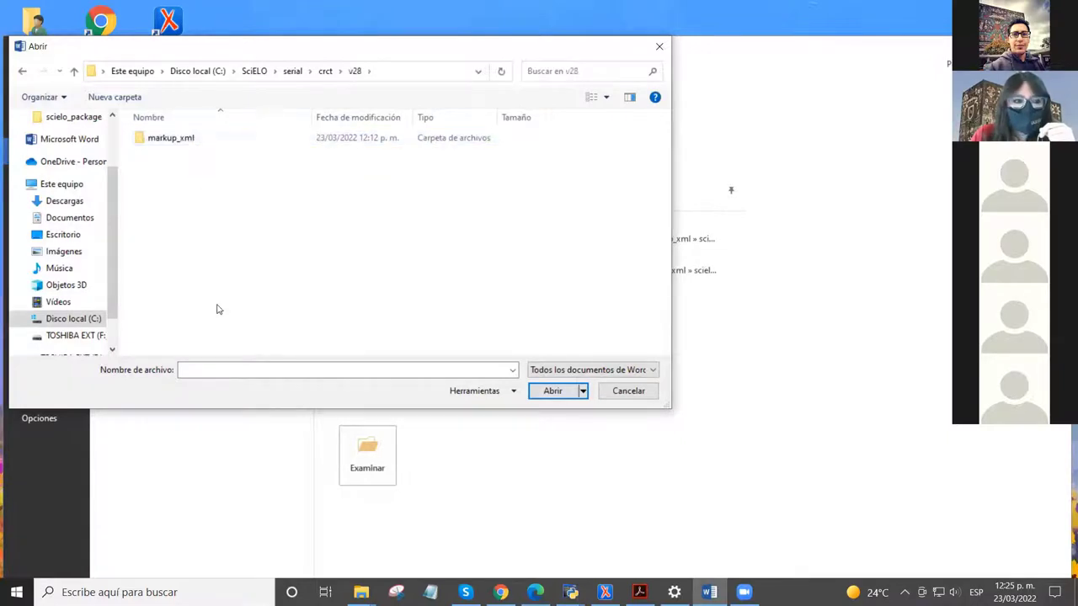
double_click(224, 139)
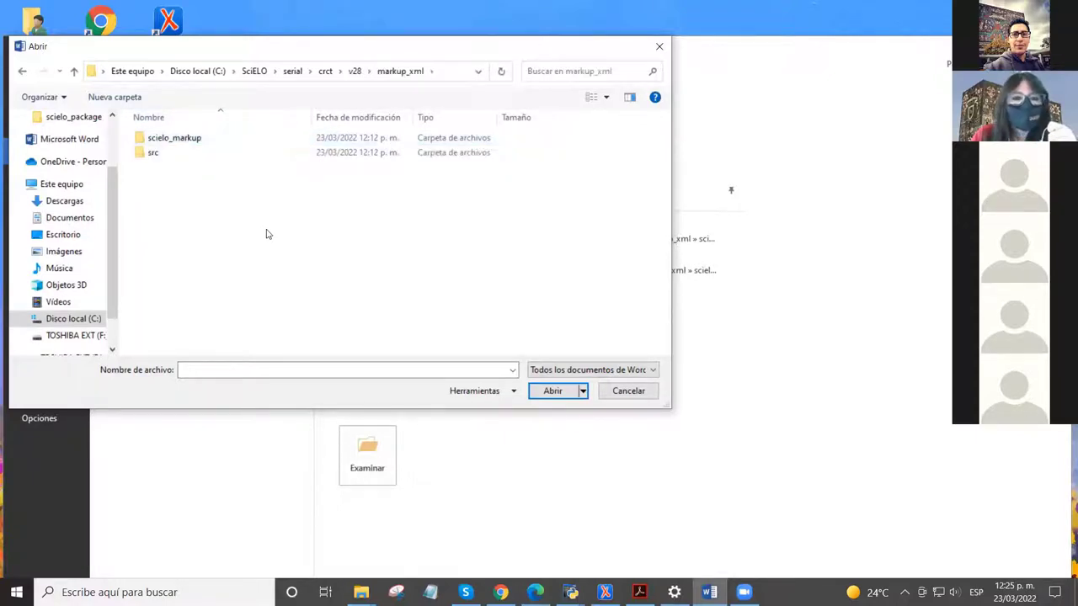
double_click(257, 140)
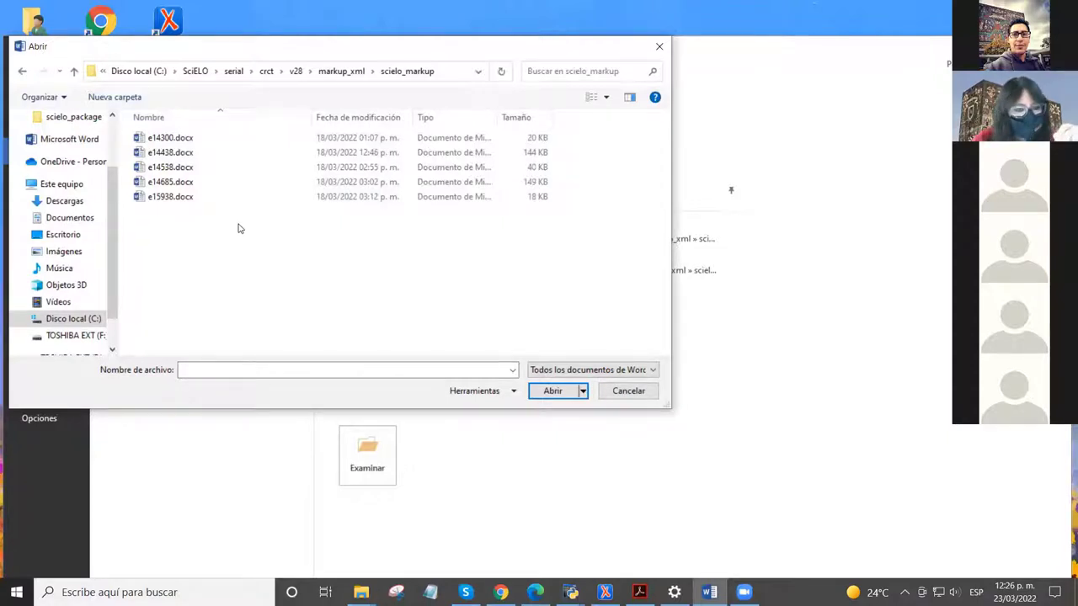
double_click(239, 139)
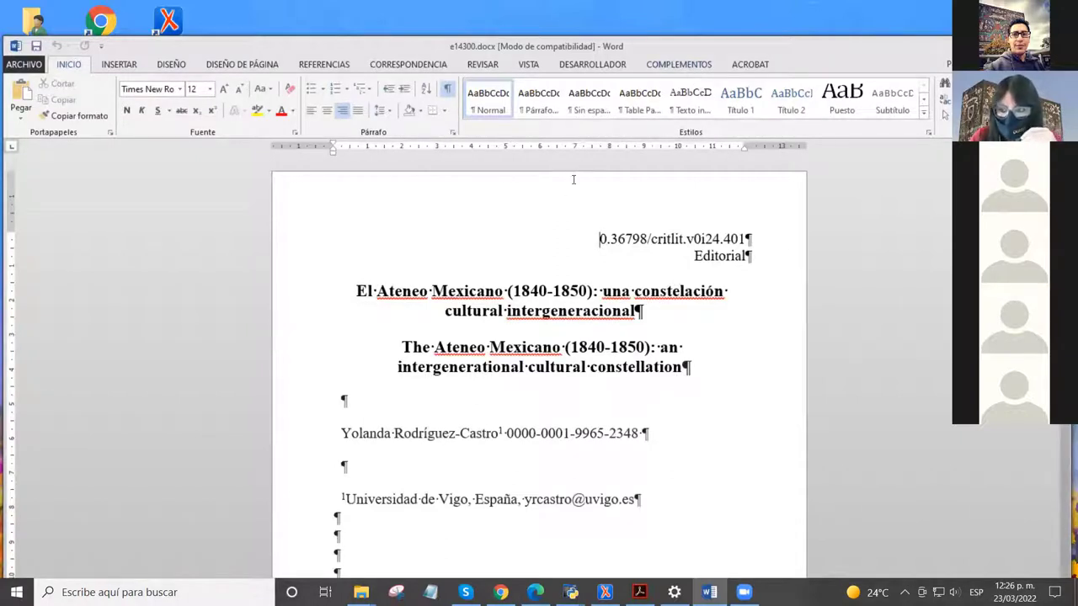
Step: Insert the missing 1 so the DOI reads 10.36798/critlit.v0i24.401, and open the Marcación configuration
left_click(684, 68)
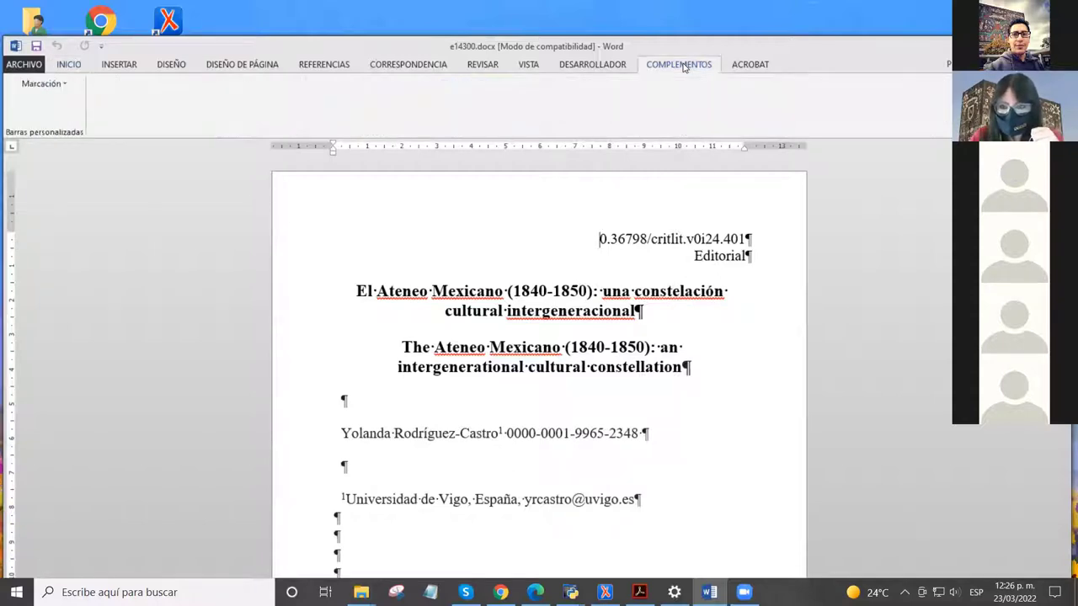
type("1")
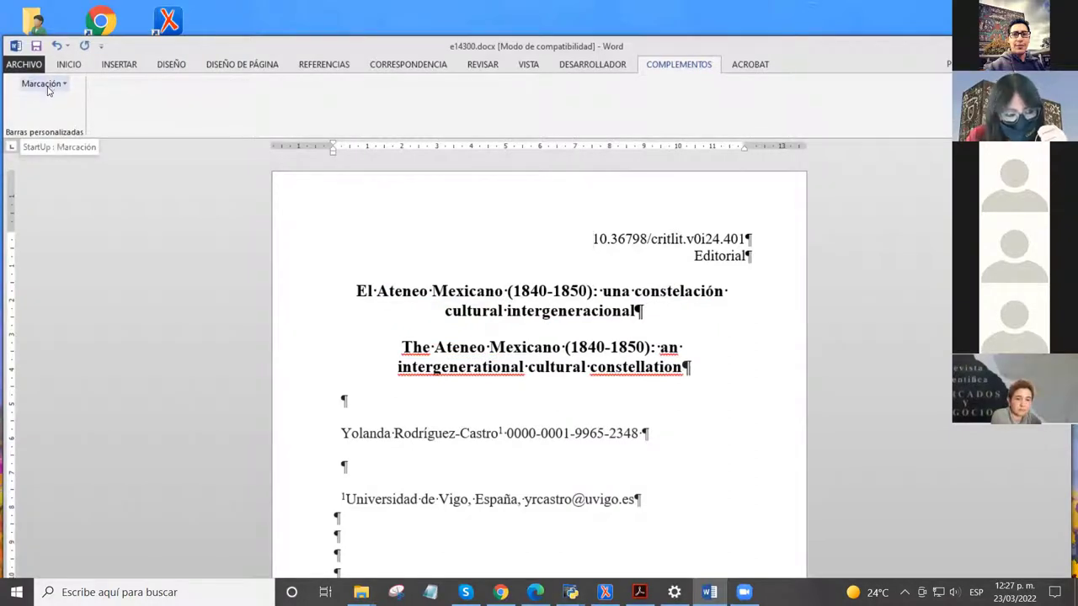
left_click(60, 88)
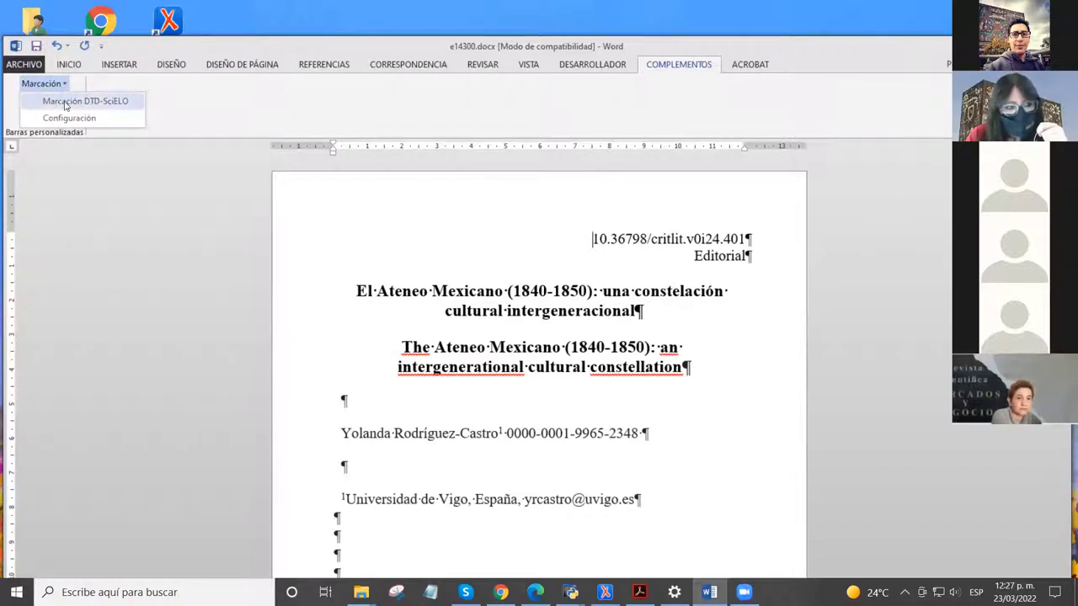
left_click(120, 122)
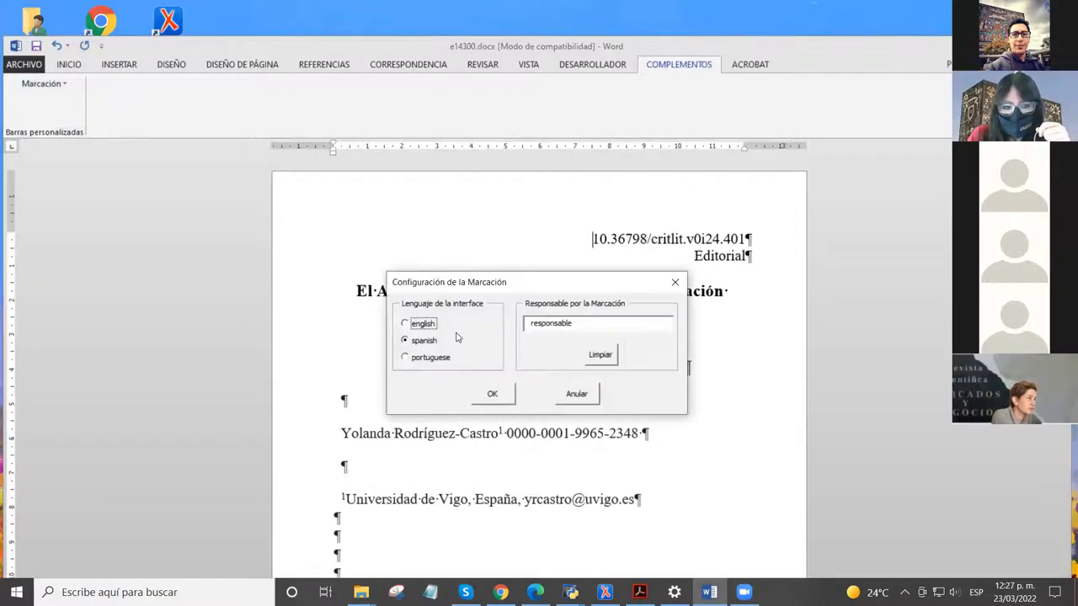